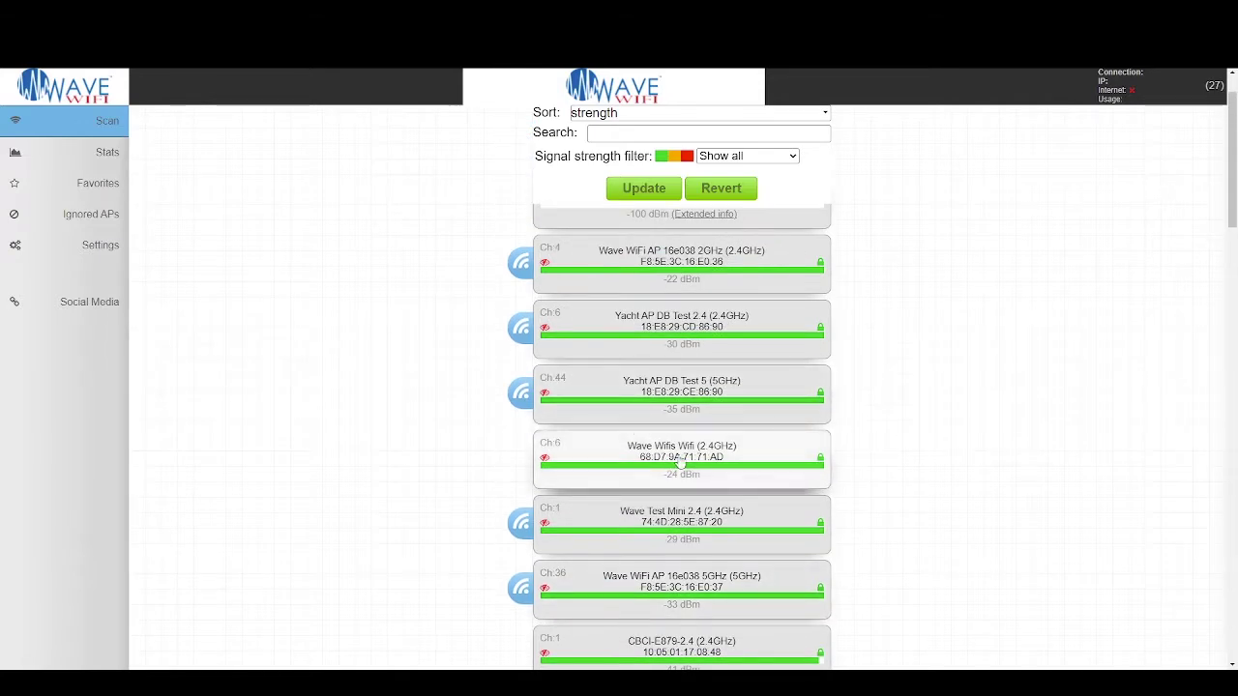
# Look through the available wireless networks sorted by strength, examining their names, channels and signal levels.
pyautogui.scroll(-2, 689, 467)
pyautogui.scroll(4, 688, 468)
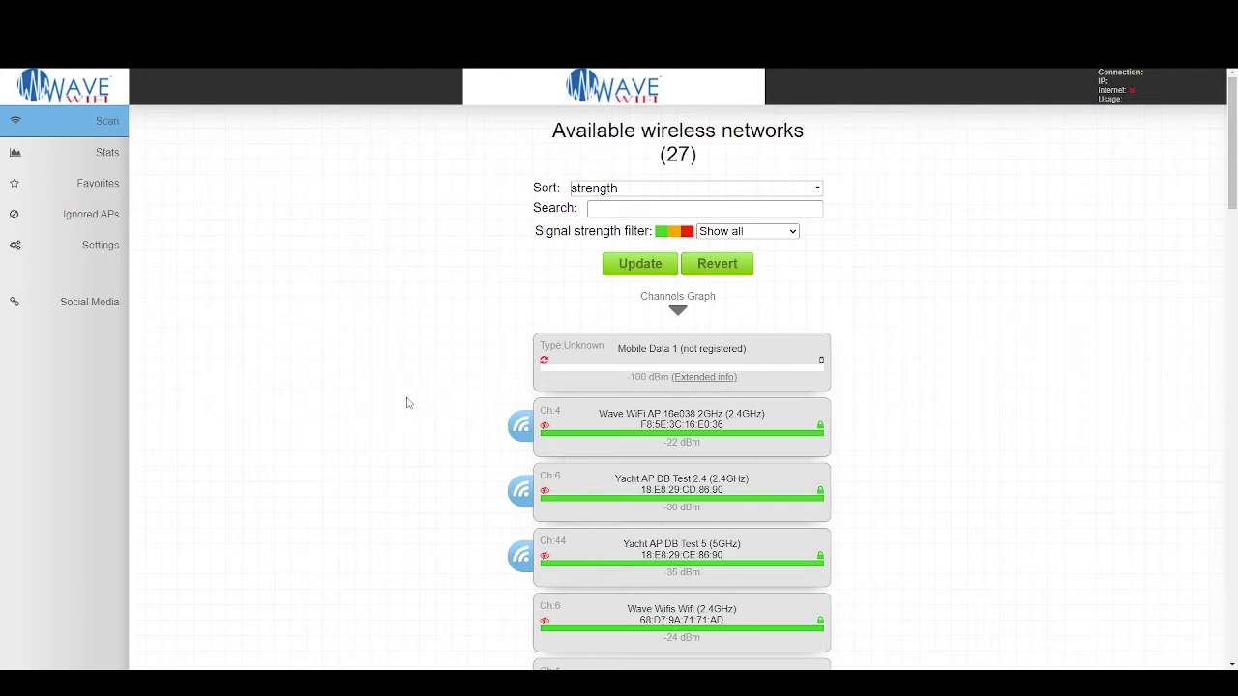
pyautogui.scroll(-3, 407, 402)
pyautogui.scroll(3, 407, 401)
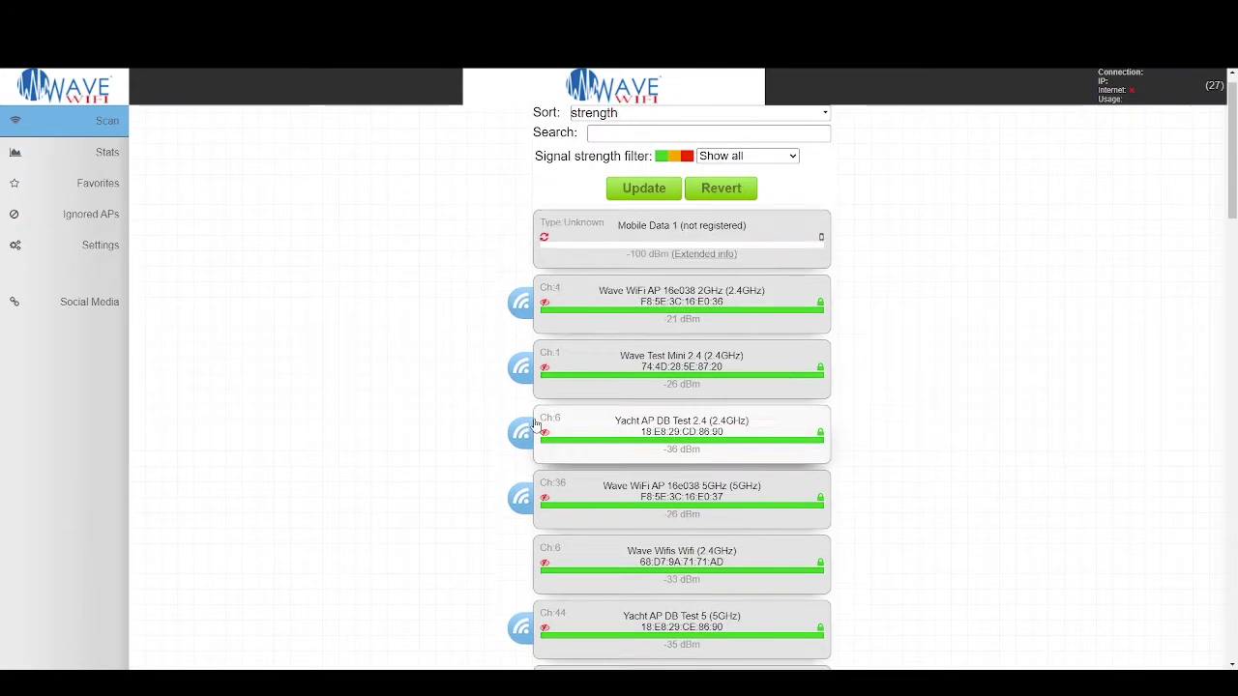
pyautogui.scroll(-2, 447, 416)
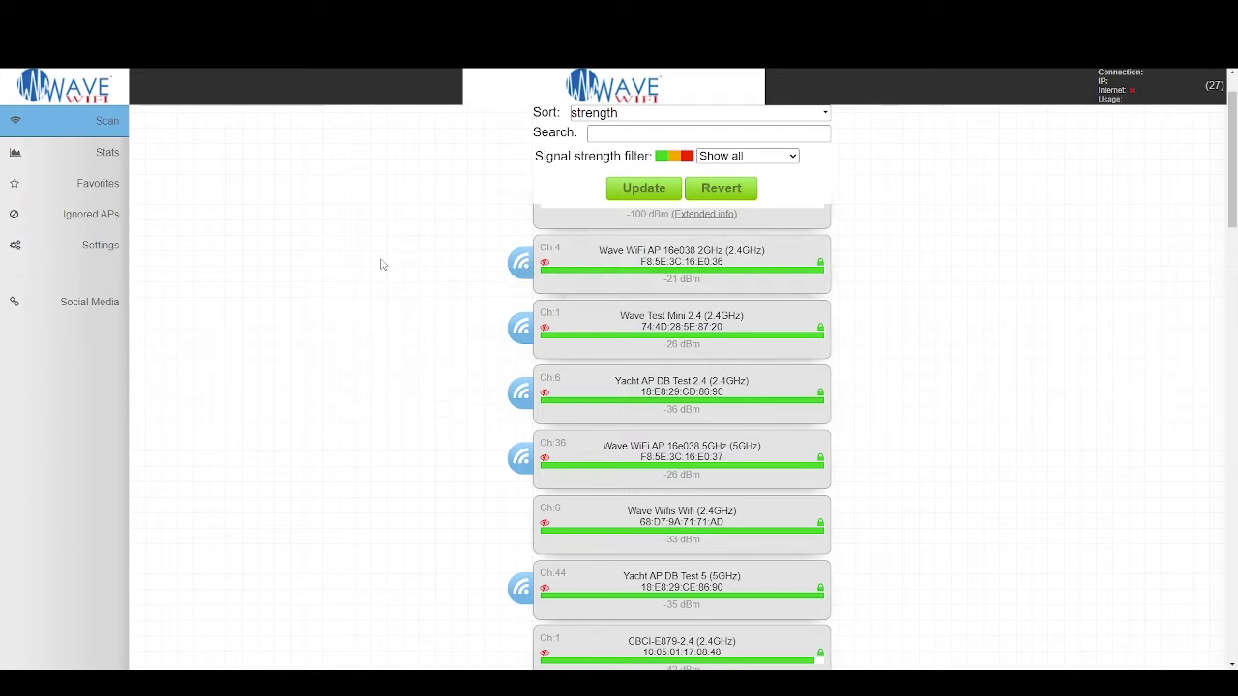
pyautogui.scroll(2, 639, 285)
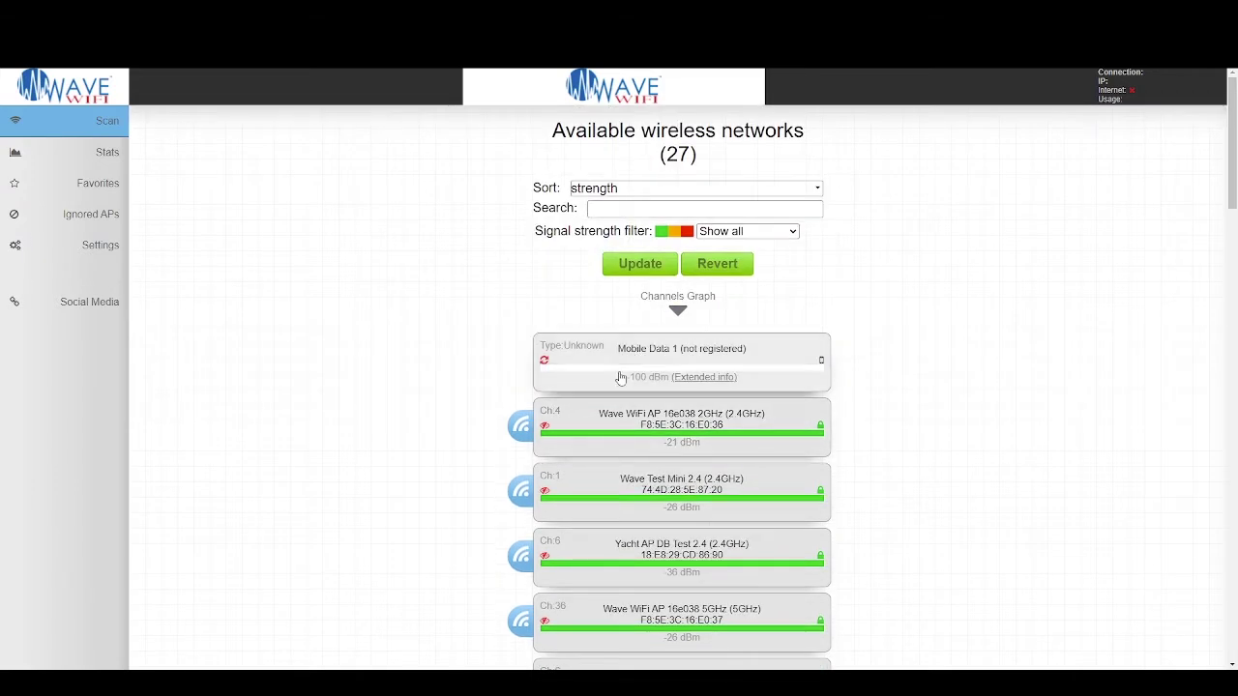
pyautogui.scroll(-2, 619, 406)
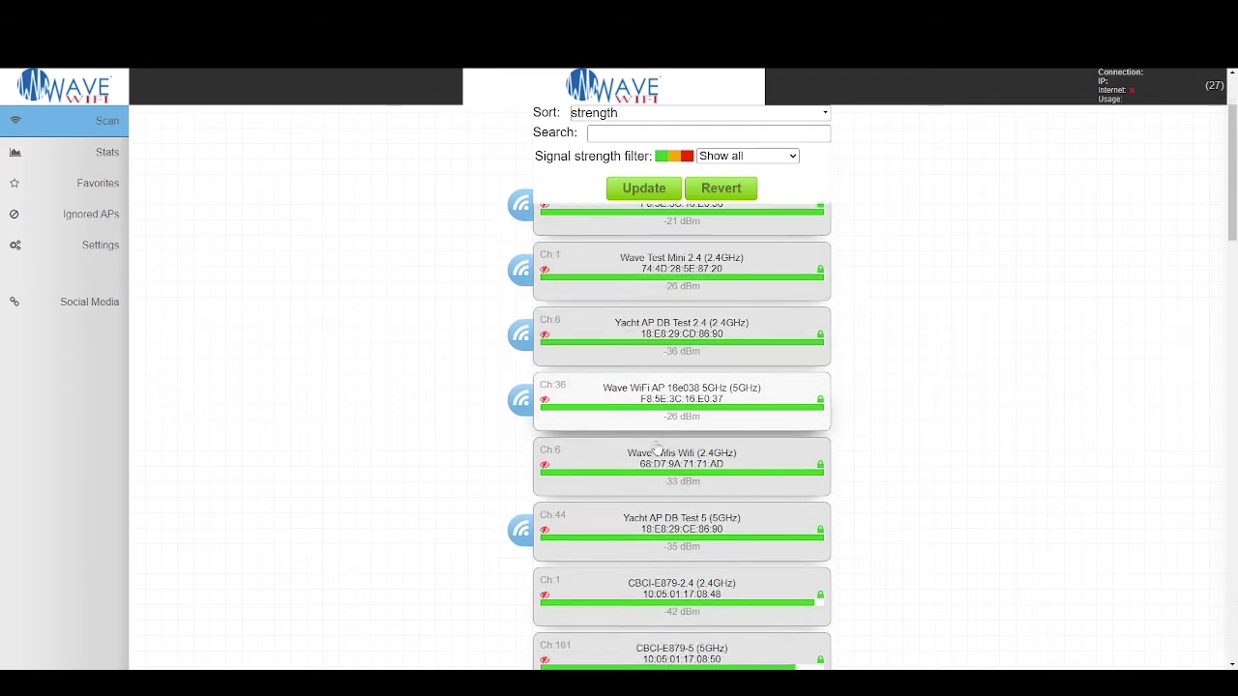
pyautogui.scroll(-3, 656, 449)
pyautogui.scroll(2, 654, 449)
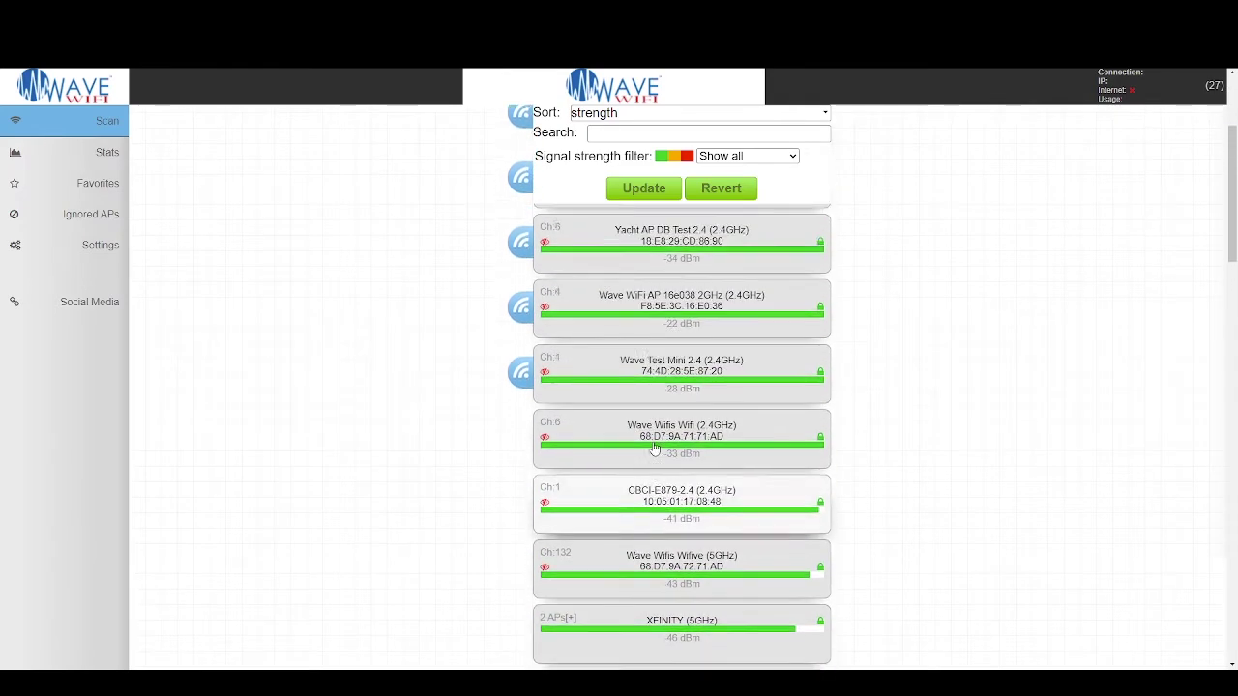
pyautogui.scroll(3, 654, 445)
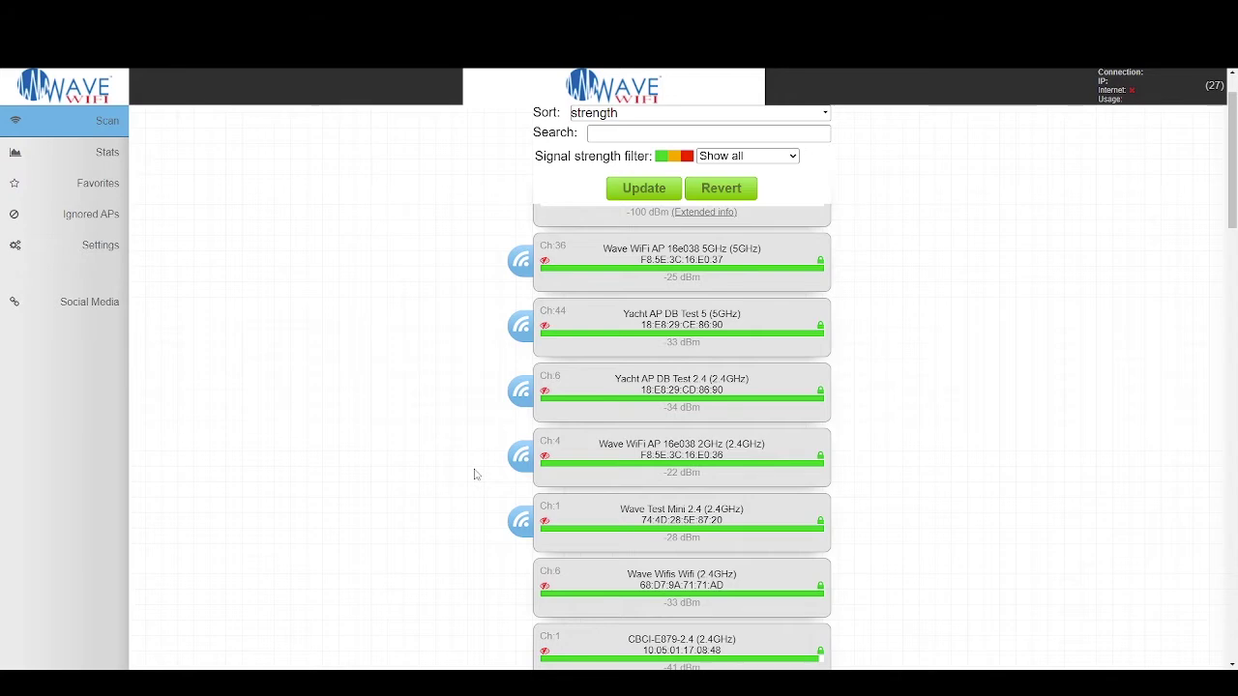
# Hide the hotspot "Wave WiFi AP 16e038 5GHz (5GHz)" from the scan results by adding it to the ignored access points.
pyautogui.scroll(-2, 478, 461)
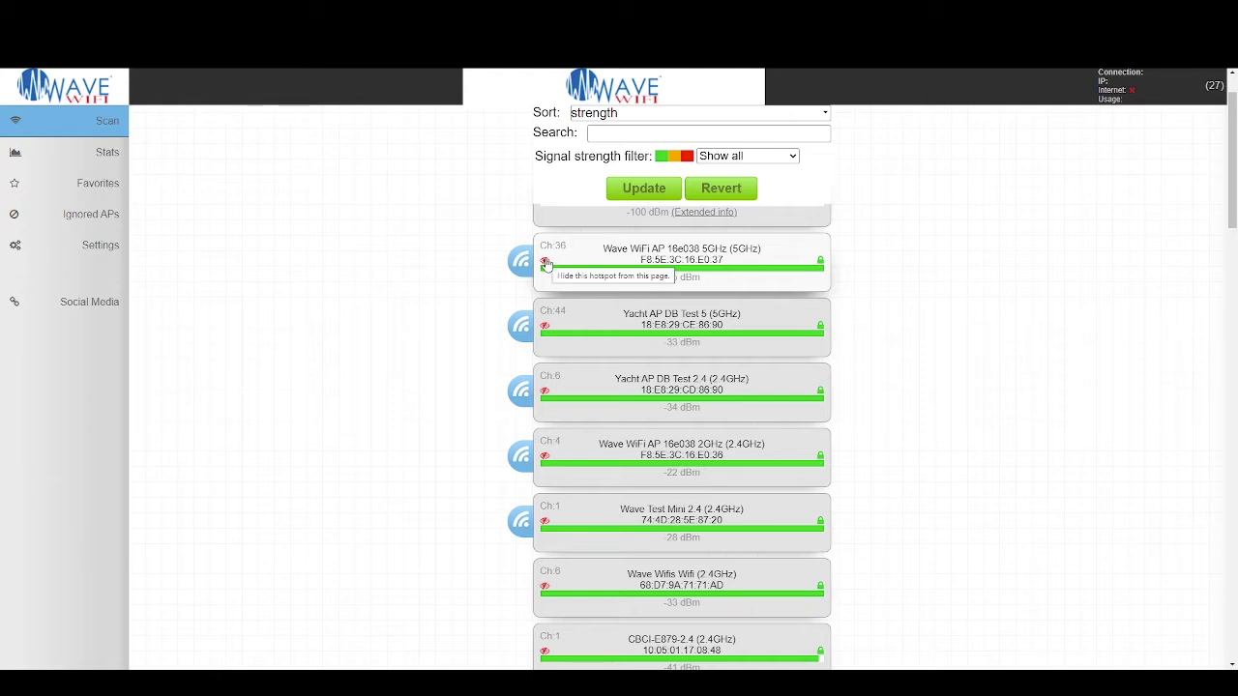
pyautogui.click(546, 263)
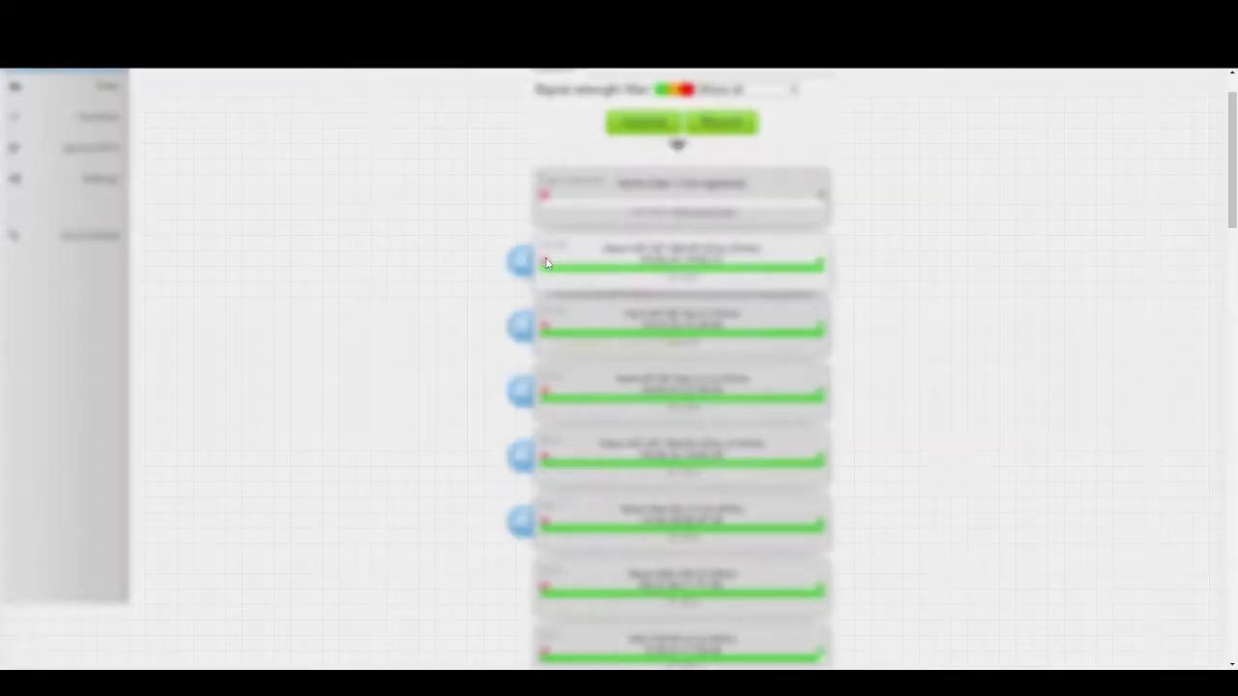
pyautogui.click(584, 344)
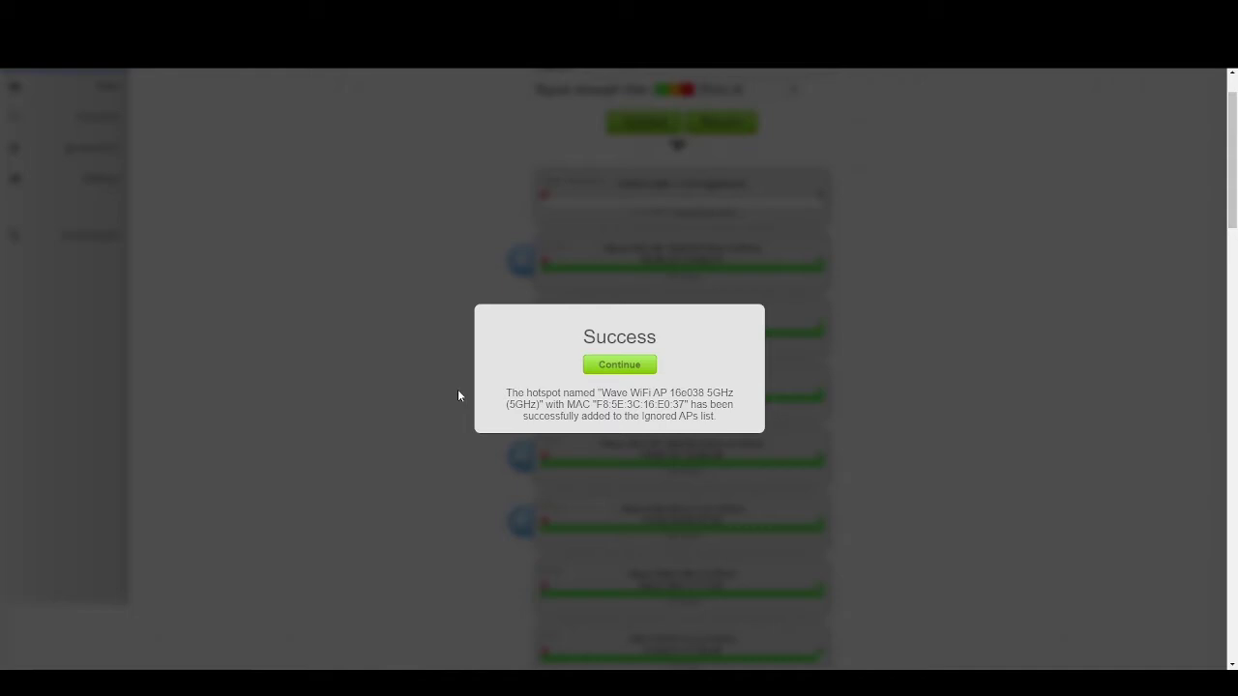
pyautogui.click(624, 369)
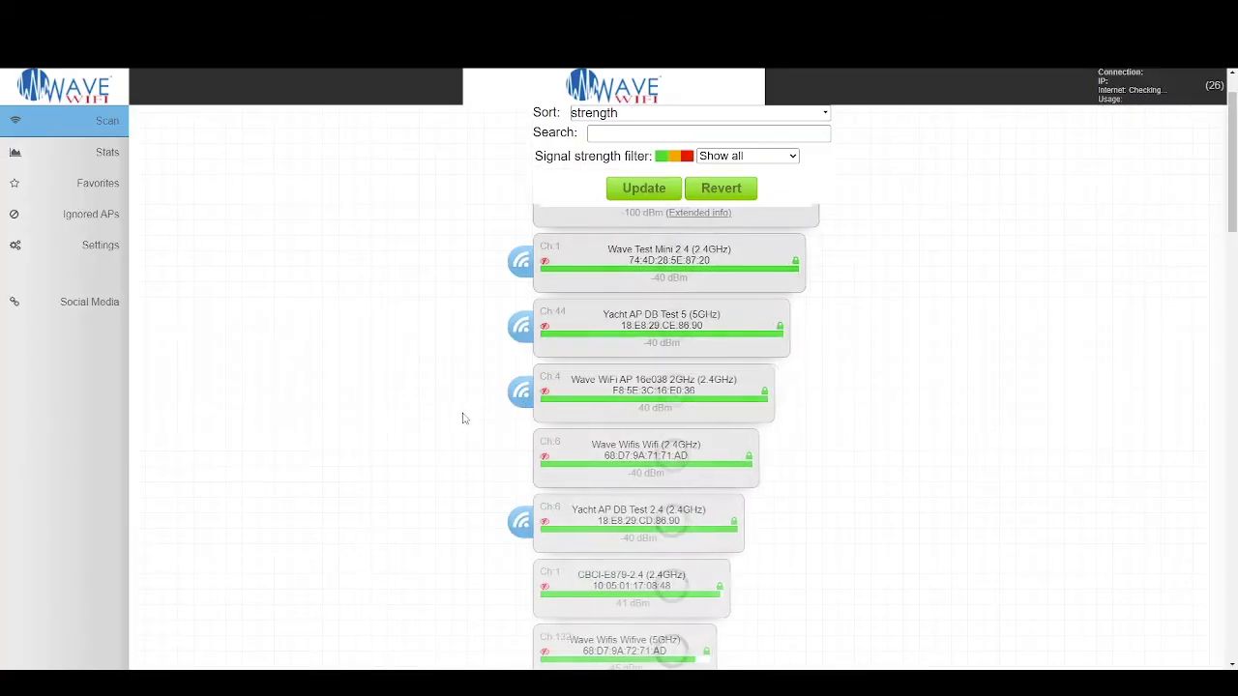
# Add the hotspot "Wave Test Mini 2.4 (2.4GHz)" to the ignored access points.
pyautogui.scroll(-2, 461, 423)
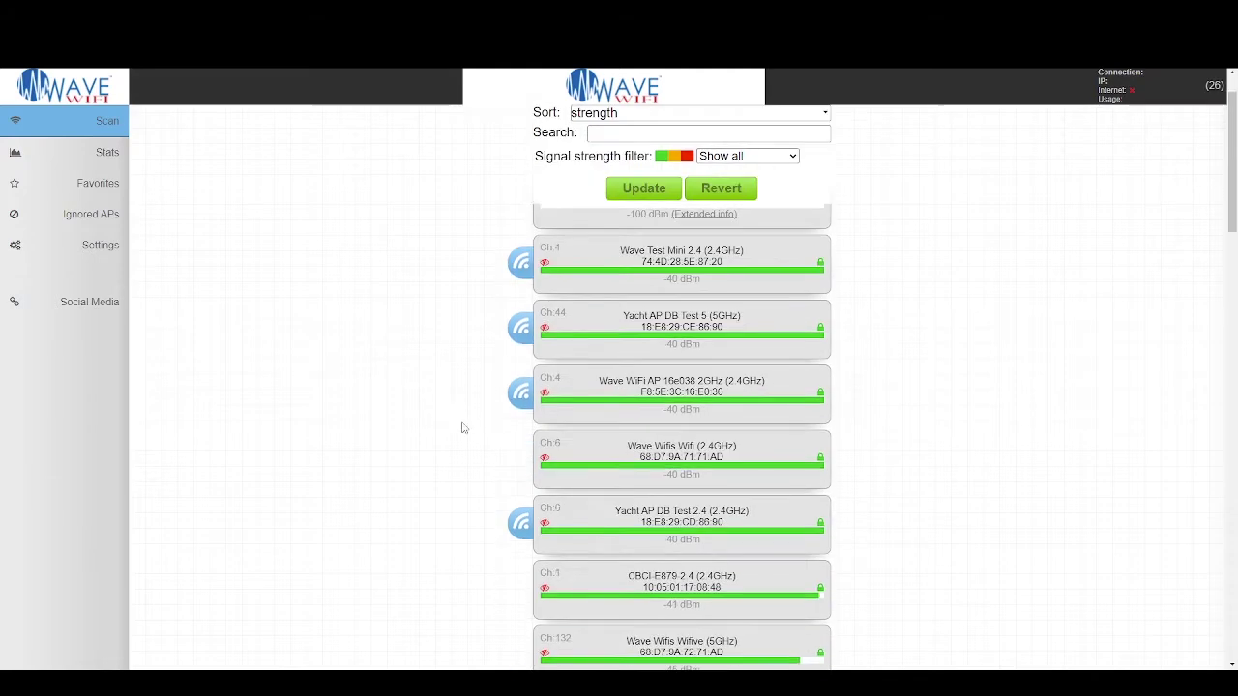
pyautogui.click(544, 263)
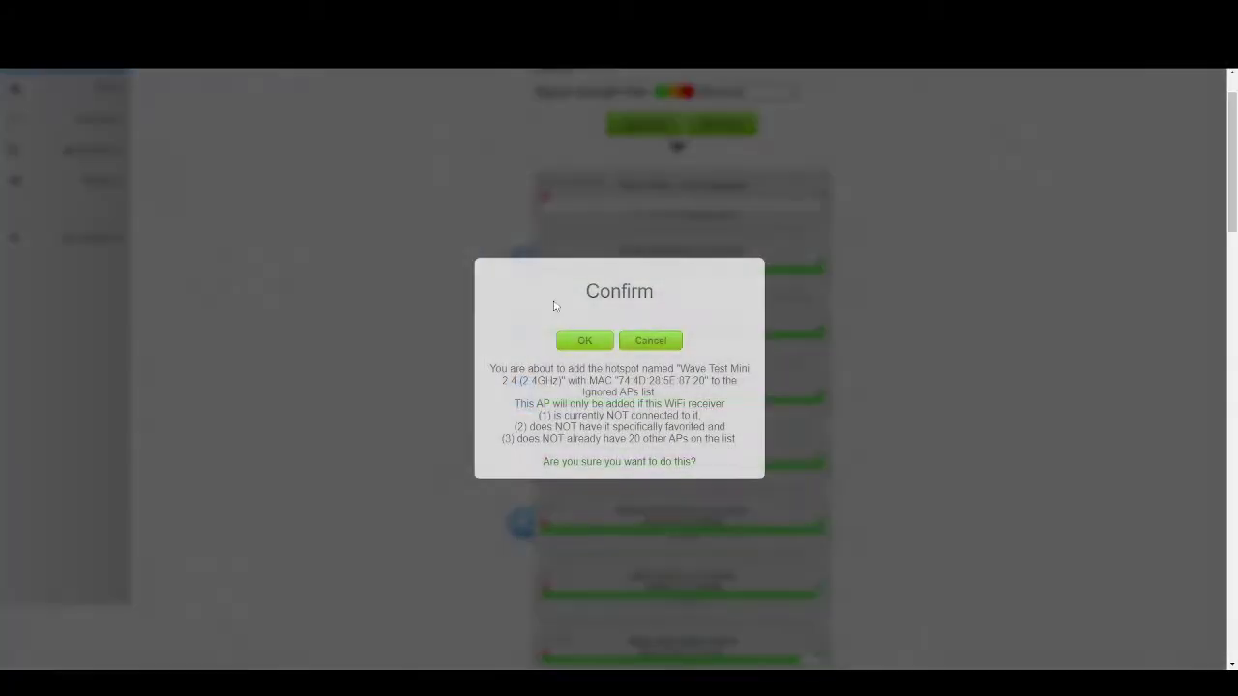
pyautogui.click(583, 340)
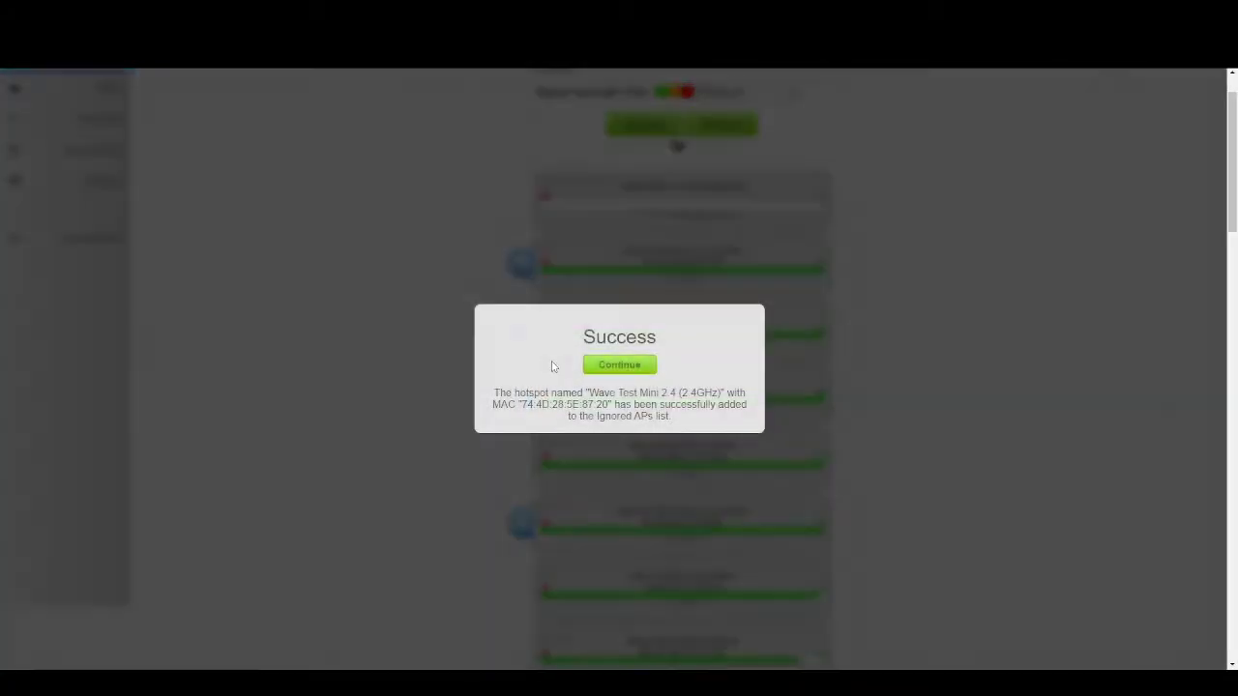
pyautogui.click(606, 367)
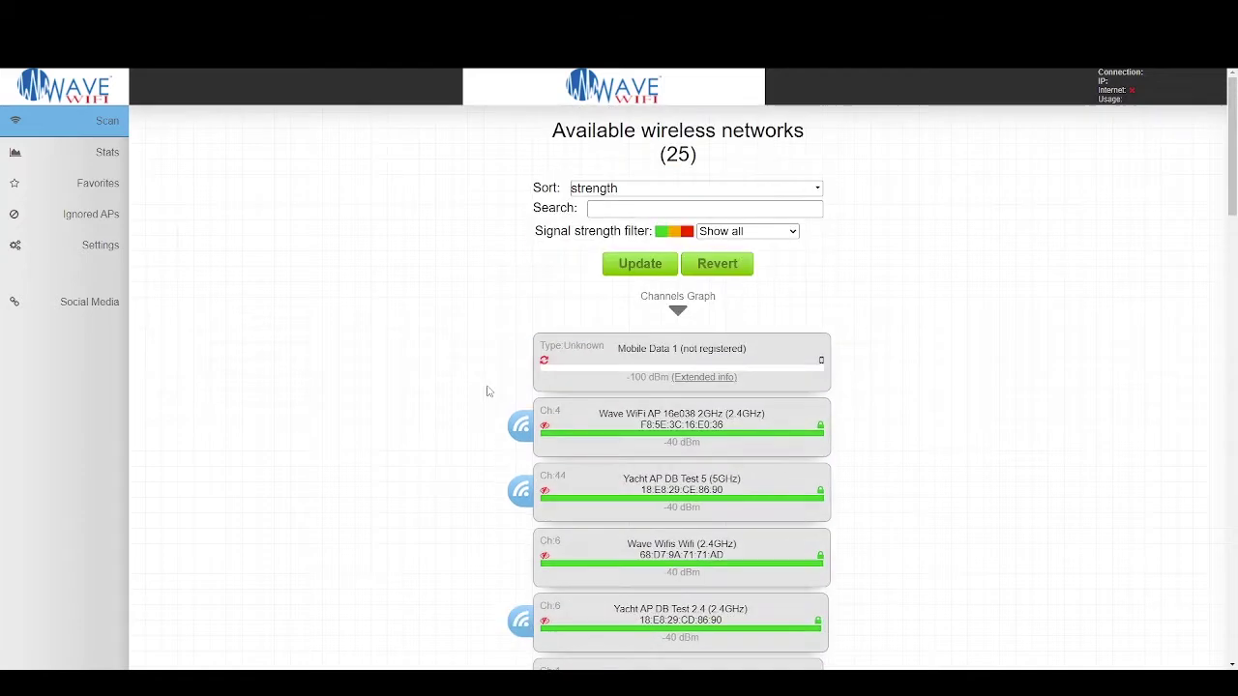
# Add the hotspot "Wave WiFi AP 16e038 2GHz (2.4GHz)" to the ignored access points.
pyautogui.click(544, 427)
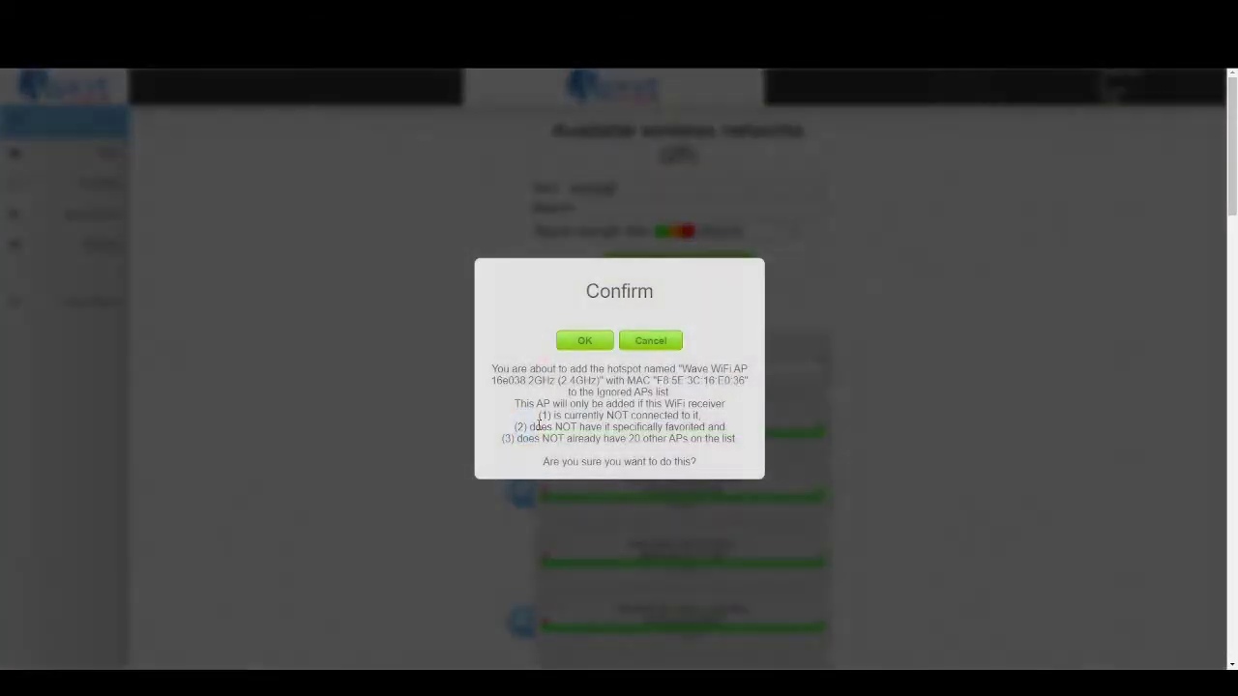
pyautogui.click(580, 342)
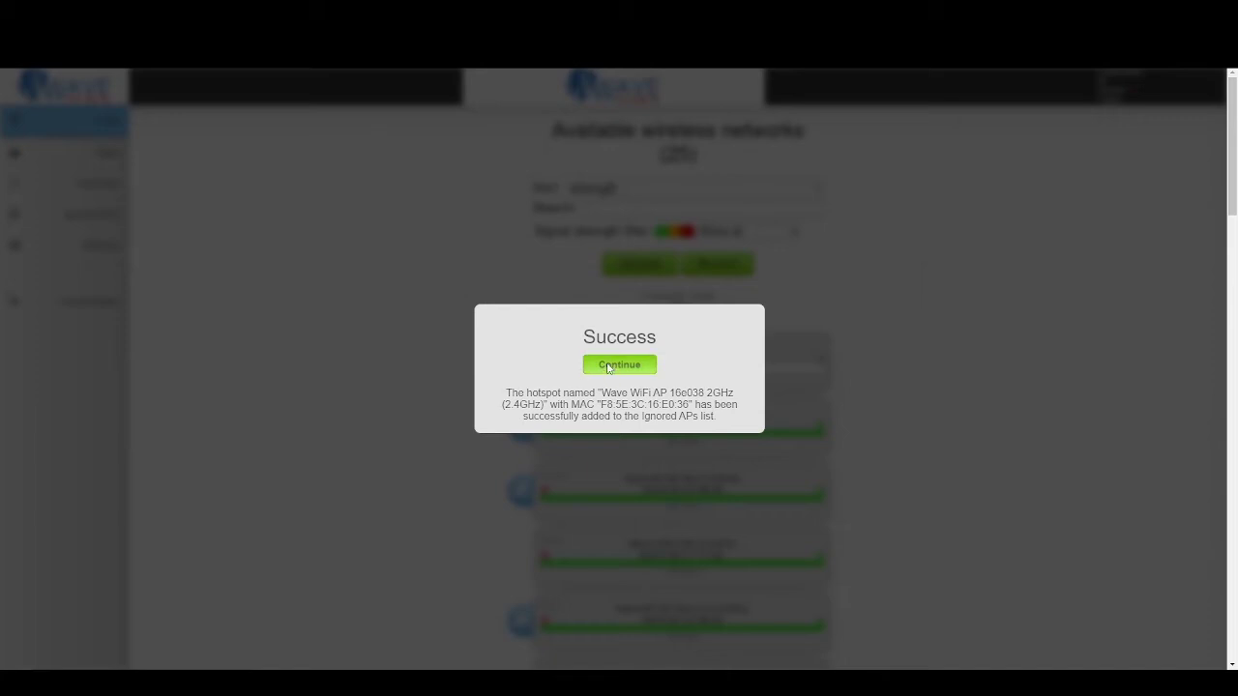
pyautogui.click(608, 365)
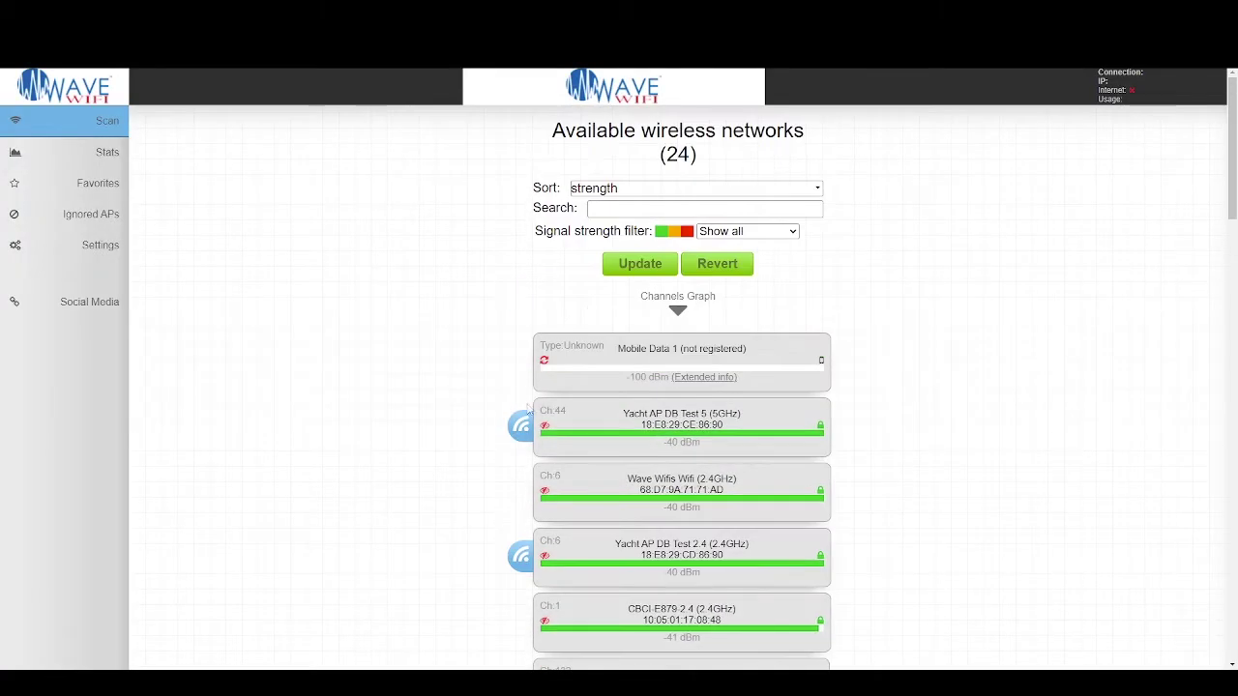
# Add the hotspot "Yacht AP DB Test 5 (5GHz)" to the ignored access points.
pyautogui.click(544, 427)
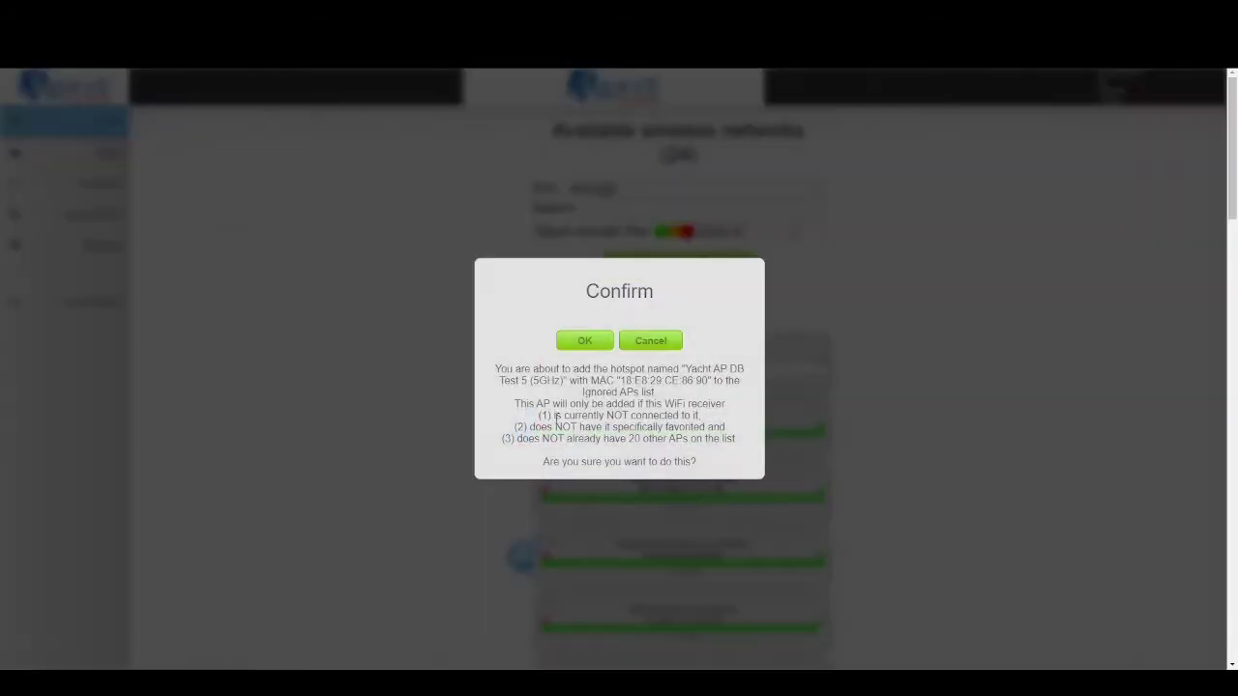
pyautogui.click(587, 342)
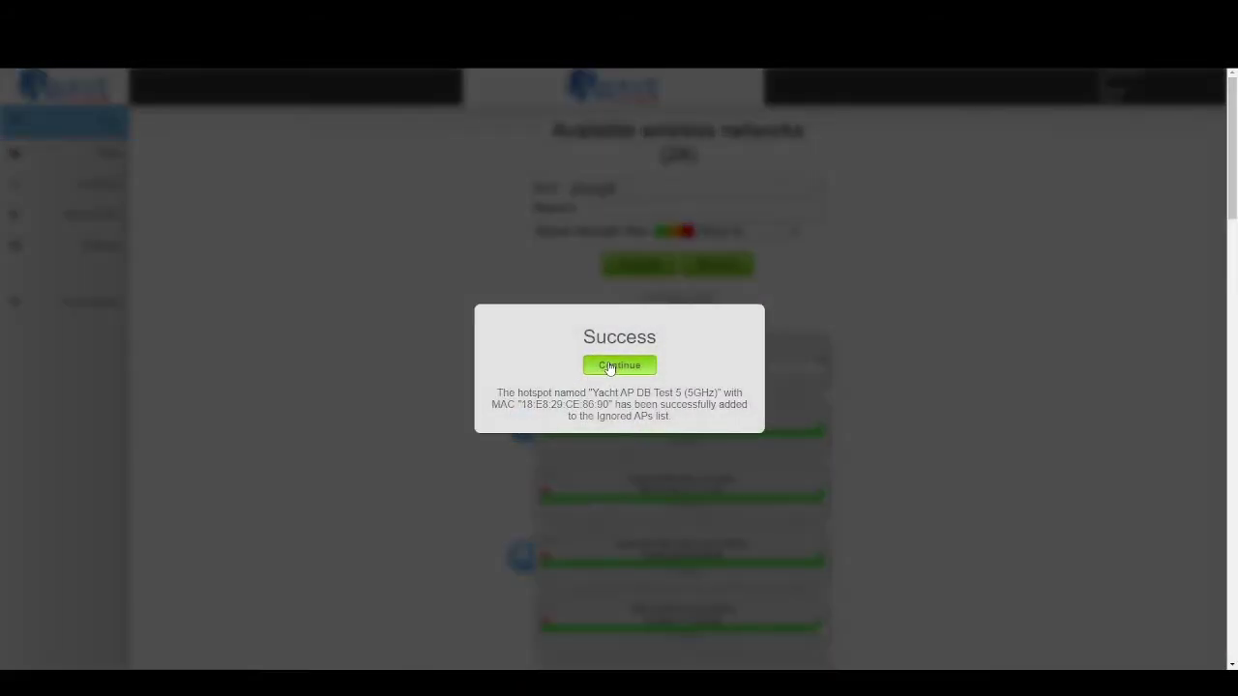
pyautogui.click(609, 366)
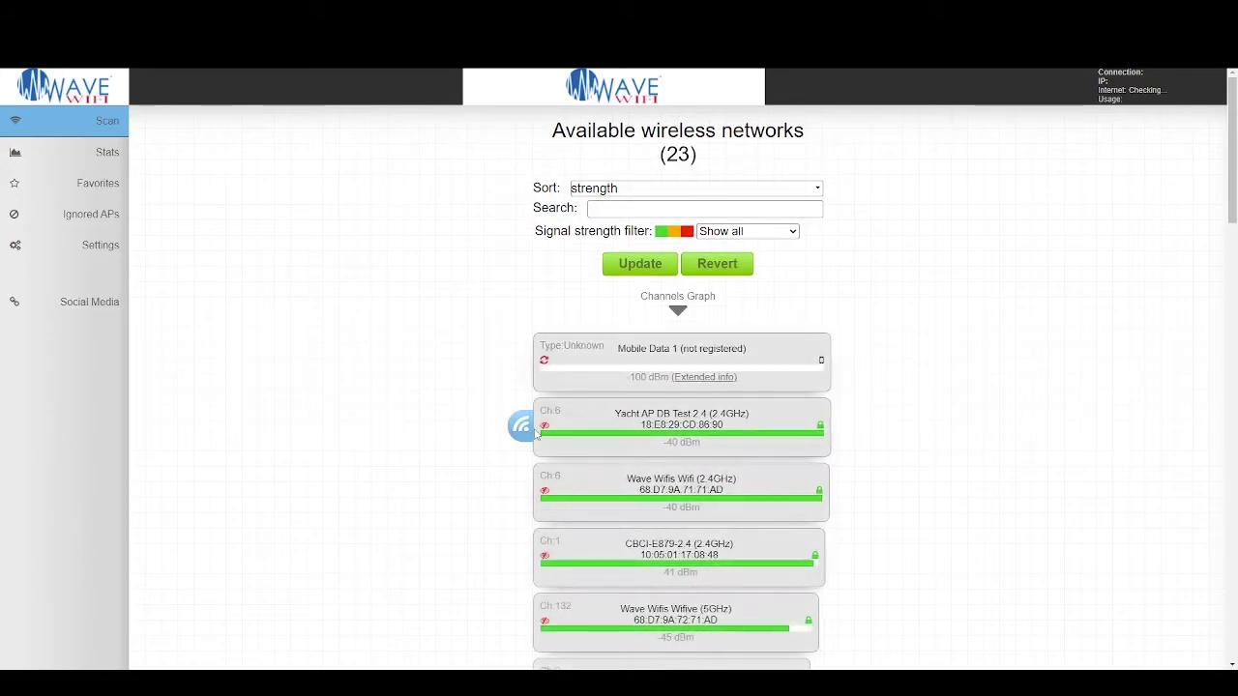
# Add the hotspot "Yacht AP DB Test 2.4 (2.4GHz)" to the ignored access points.
pyautogui.click(546, 423)
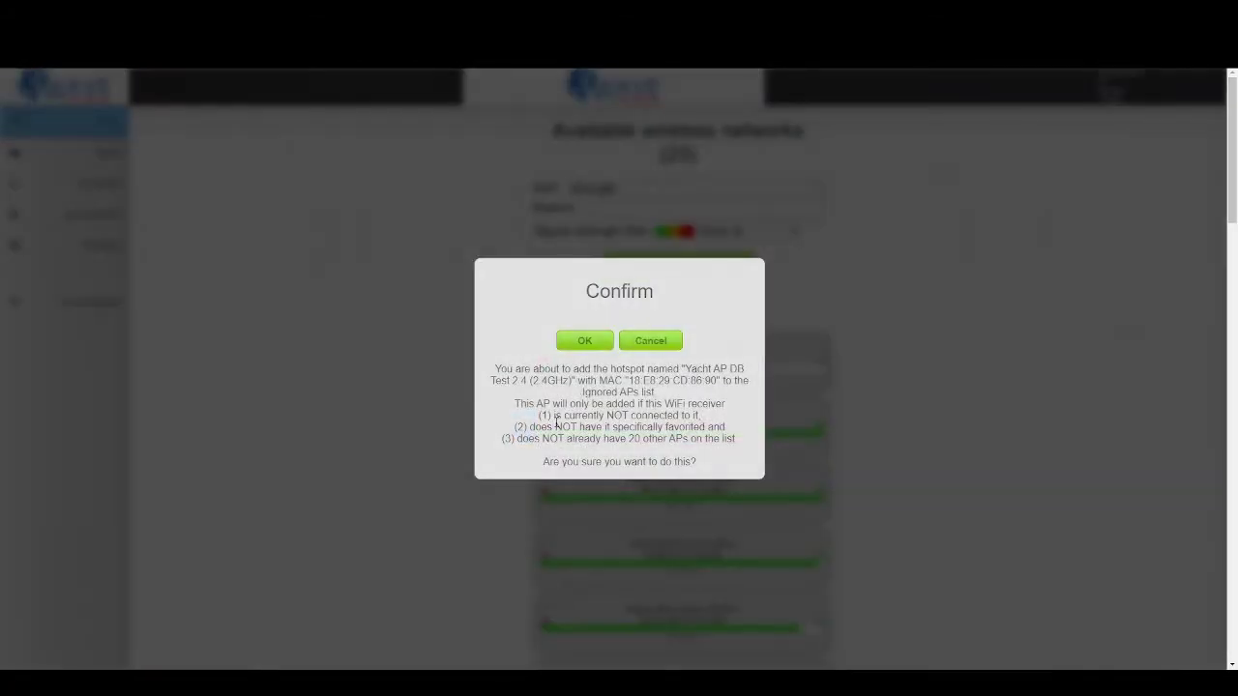
pyautogui.click(581, 340)
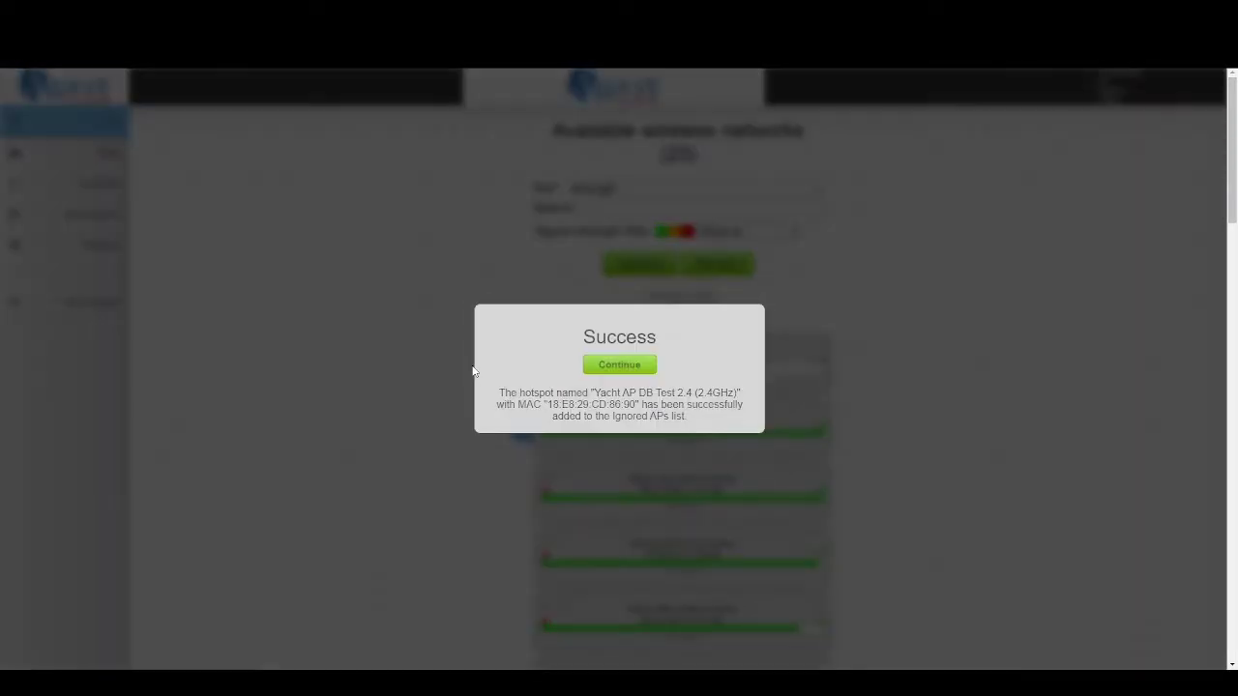
pyautogui.click(620, 364)
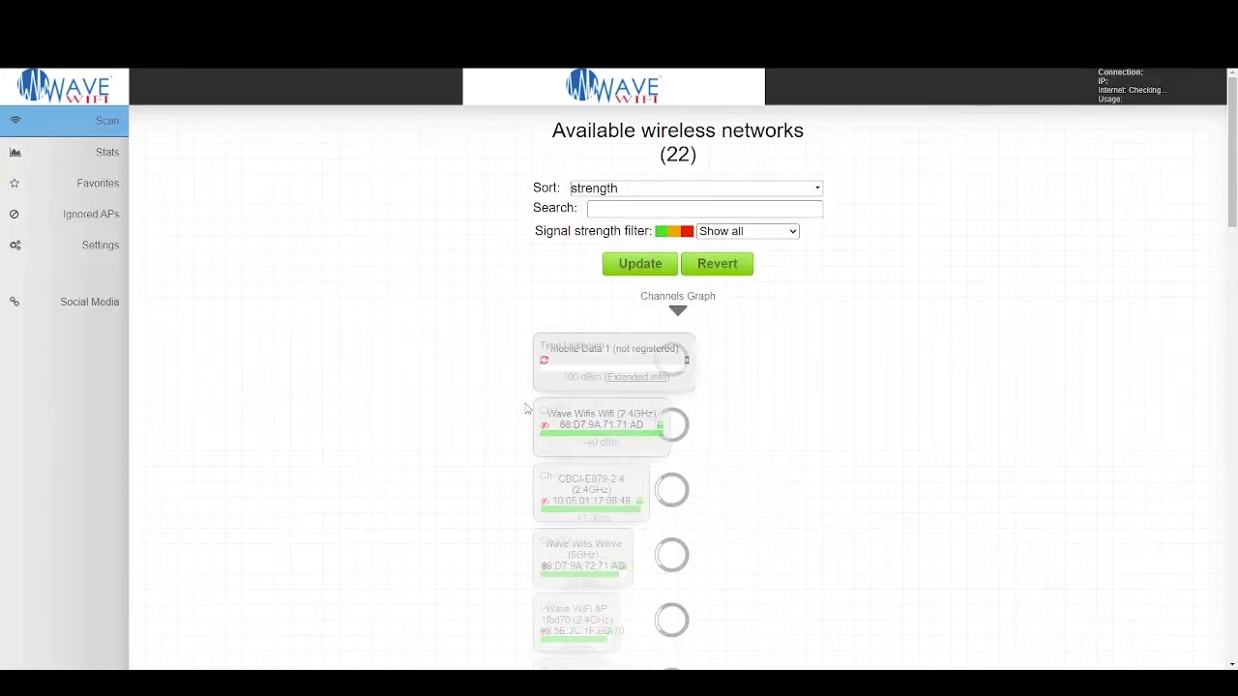
# Check the networks remaining in the scan results and view the list of ignored access points.
pyautogui.scroll(-5, 451, 410)
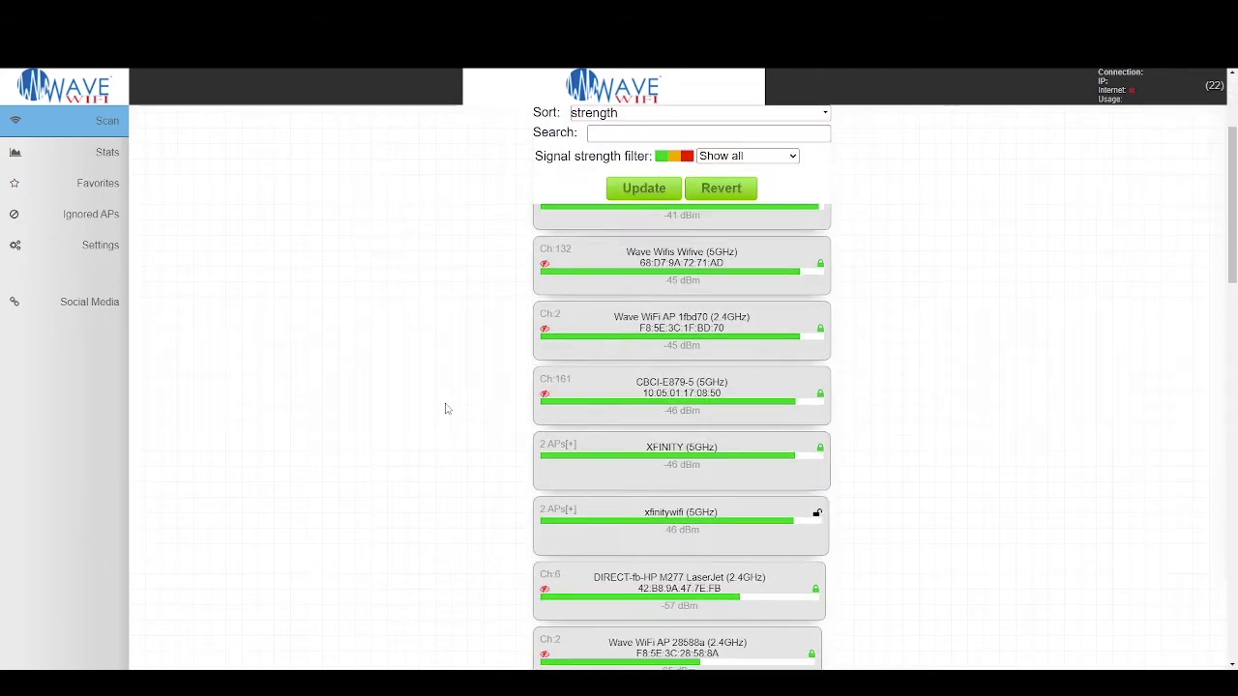
pyautogui.scroll(3, 450, 410)
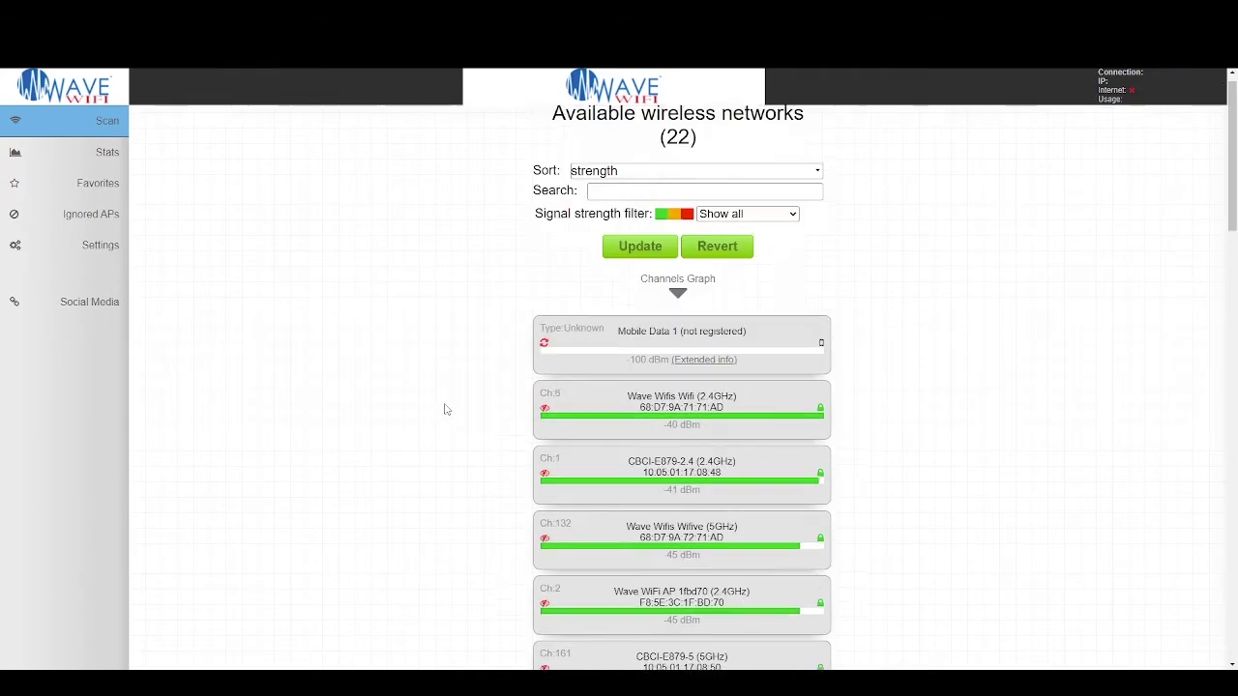
pyautogui.scroll(-2, 538, 396)
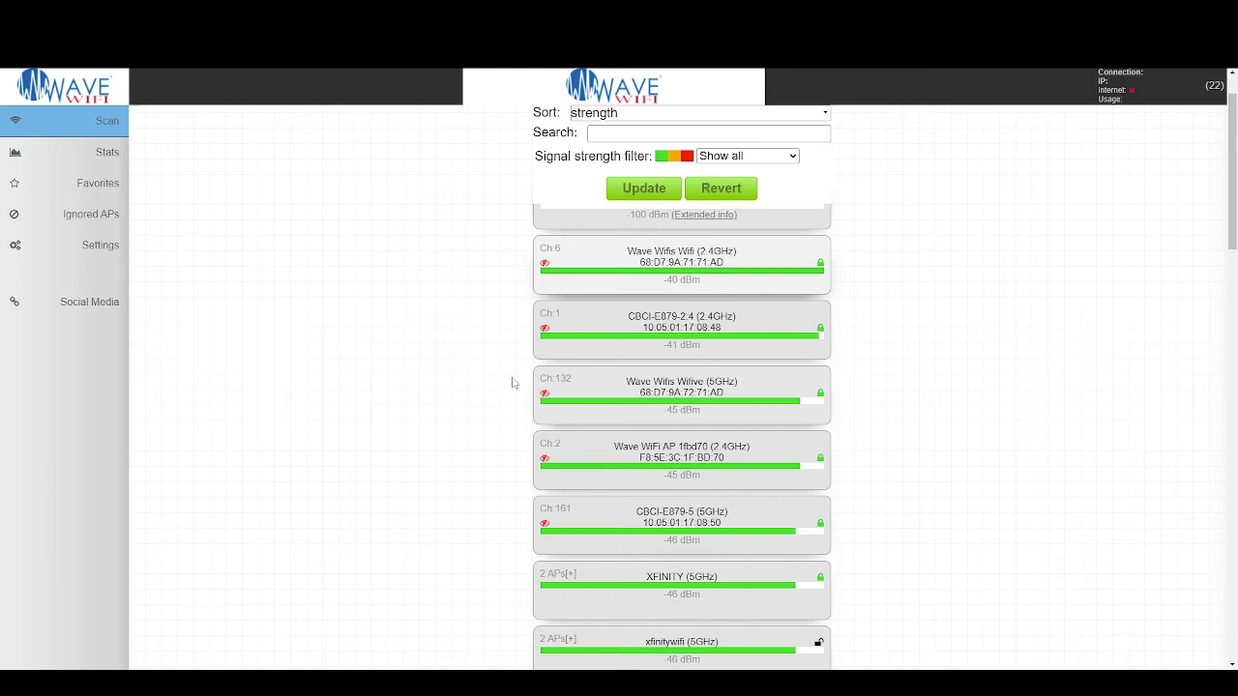
pyautogui.click(102, 220)
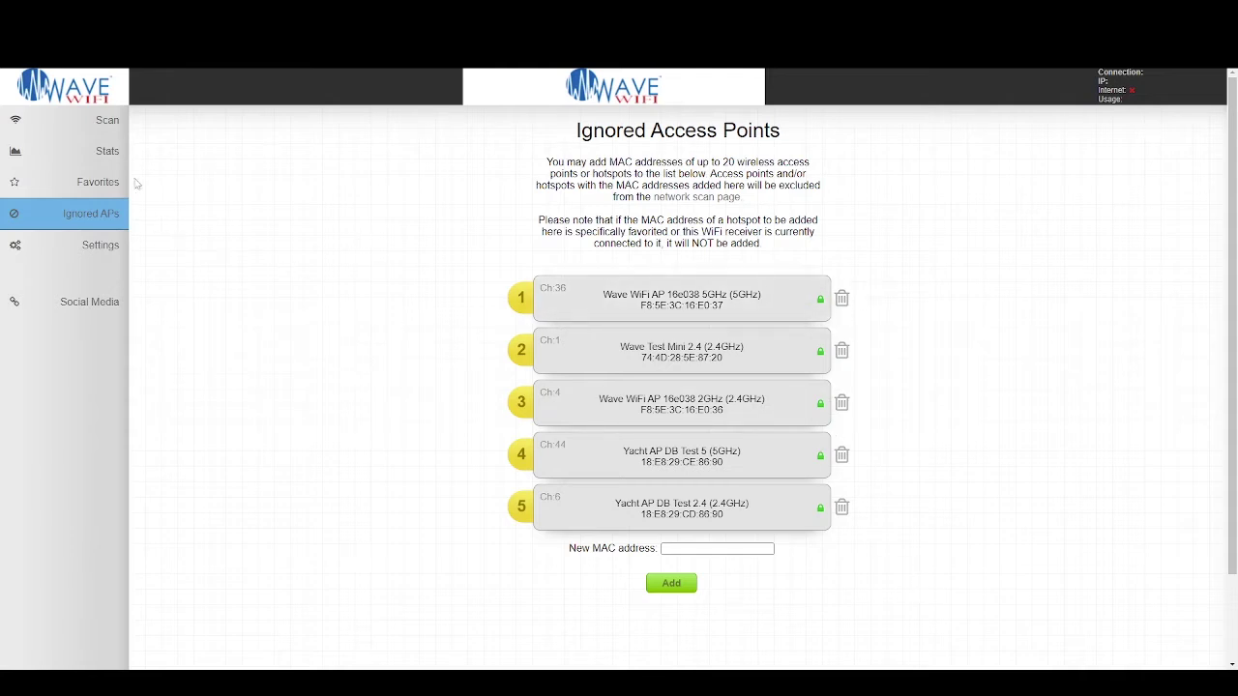
# Return to the network scan, connect to "Wave Wifis Wifi (2.4GHz)" with its WPA2 key, and collapse its connection details.
pyautogui.click(105, 121)
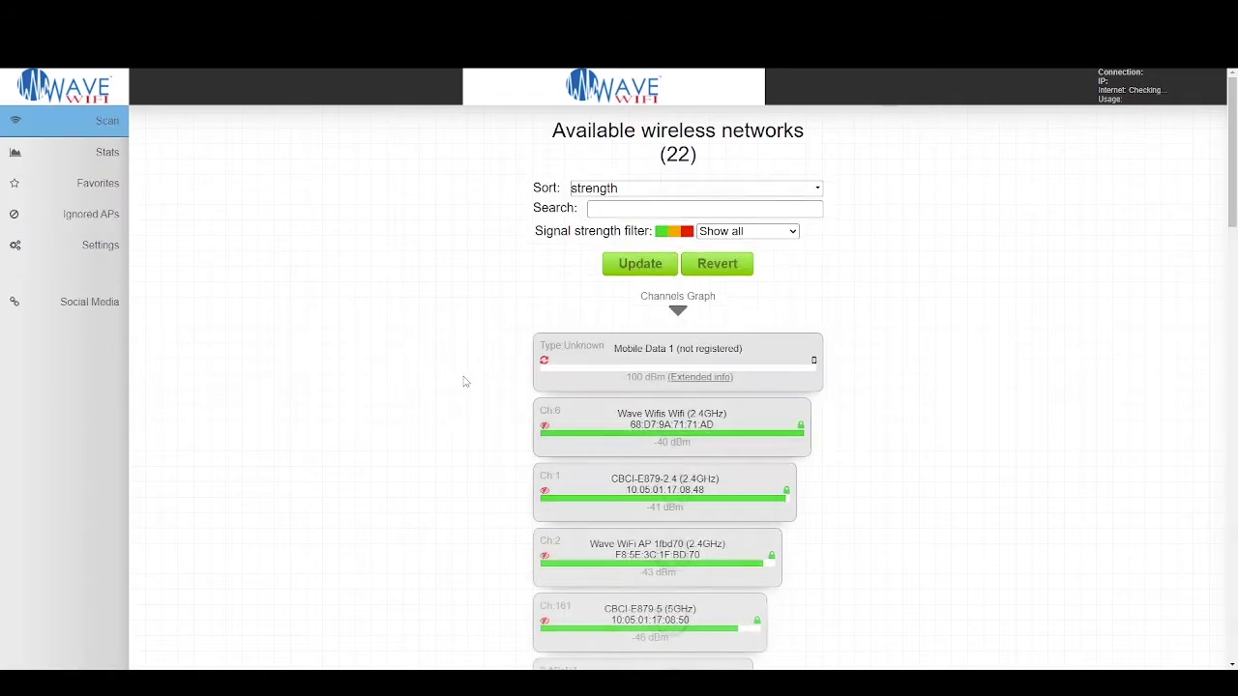
pyautogui.scroll(-1, 619, 421)
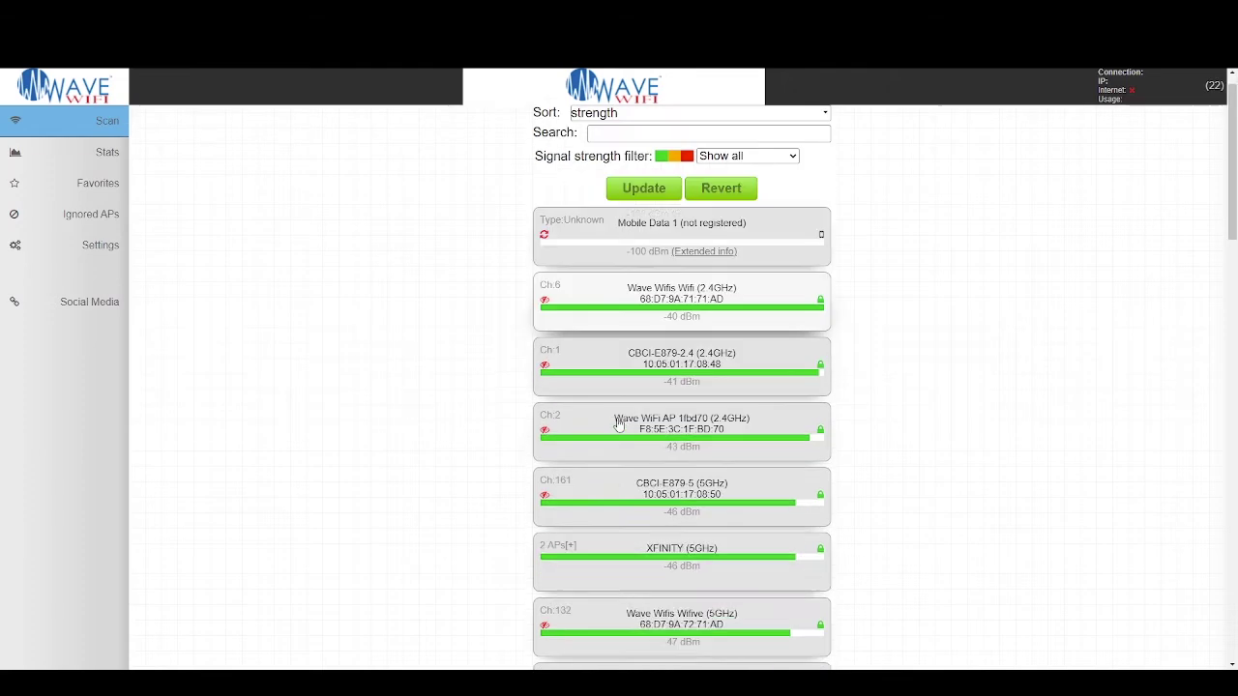
pyautogui.scroll(-1, 619, 424)
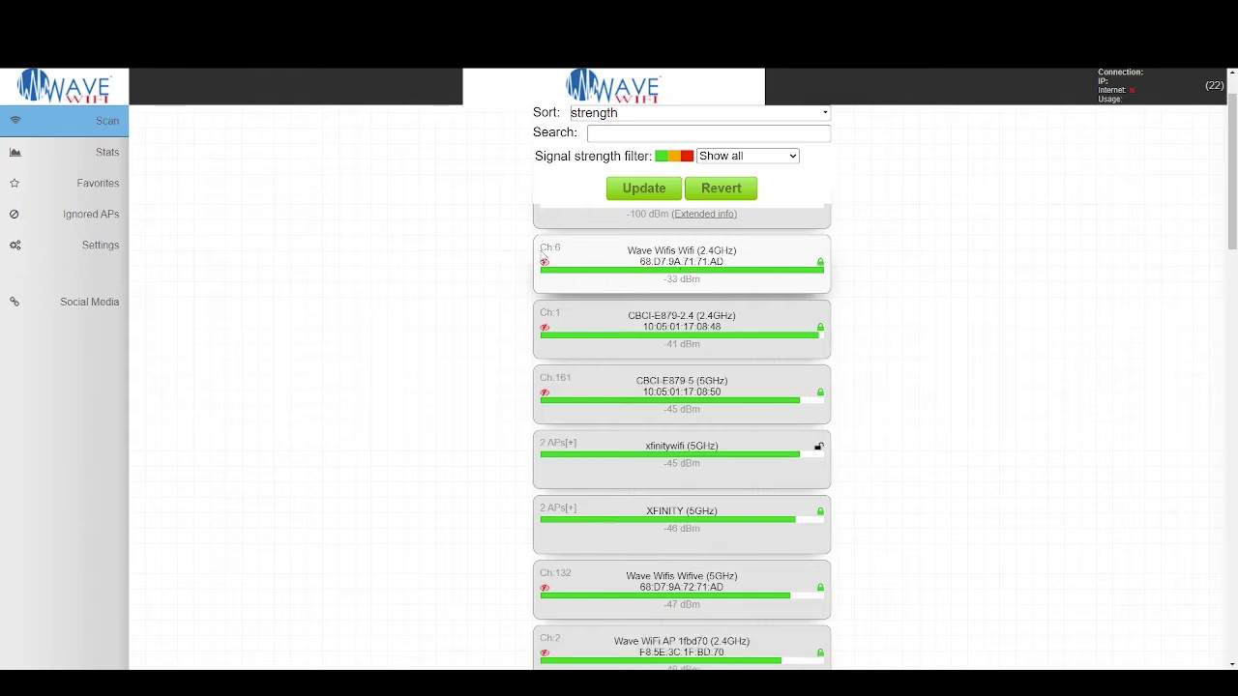
pyautogui.click(594, 277)
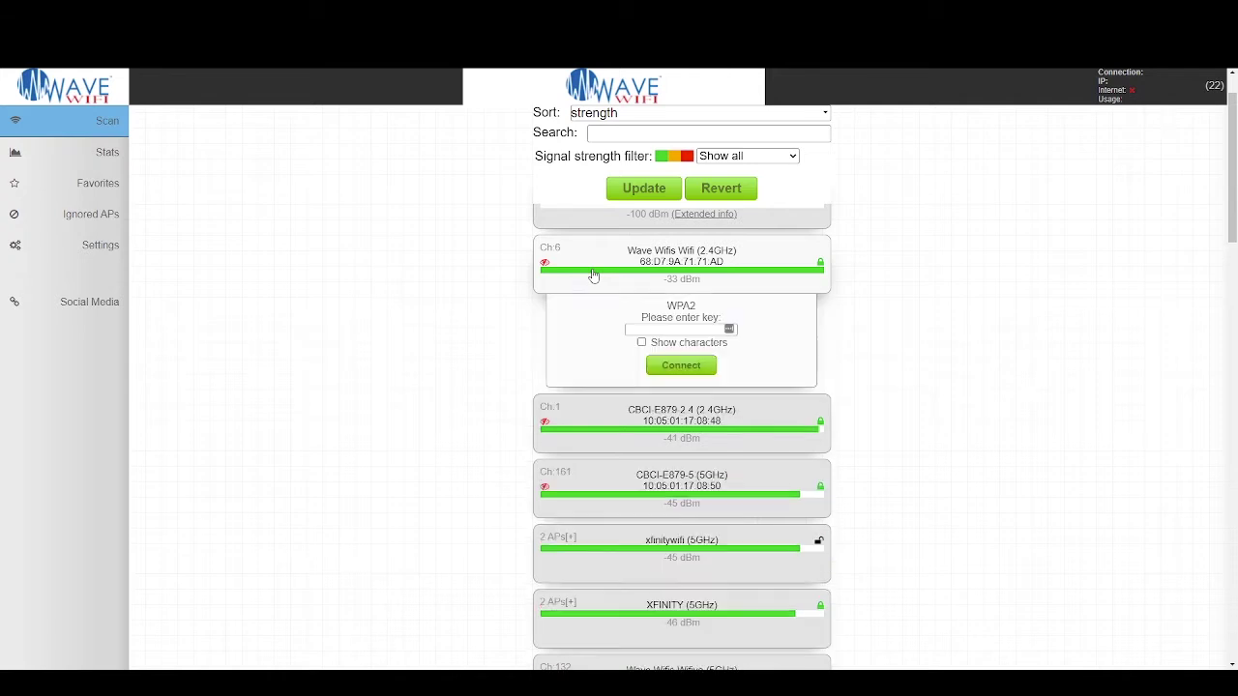
pyautogui.click(670, 329)
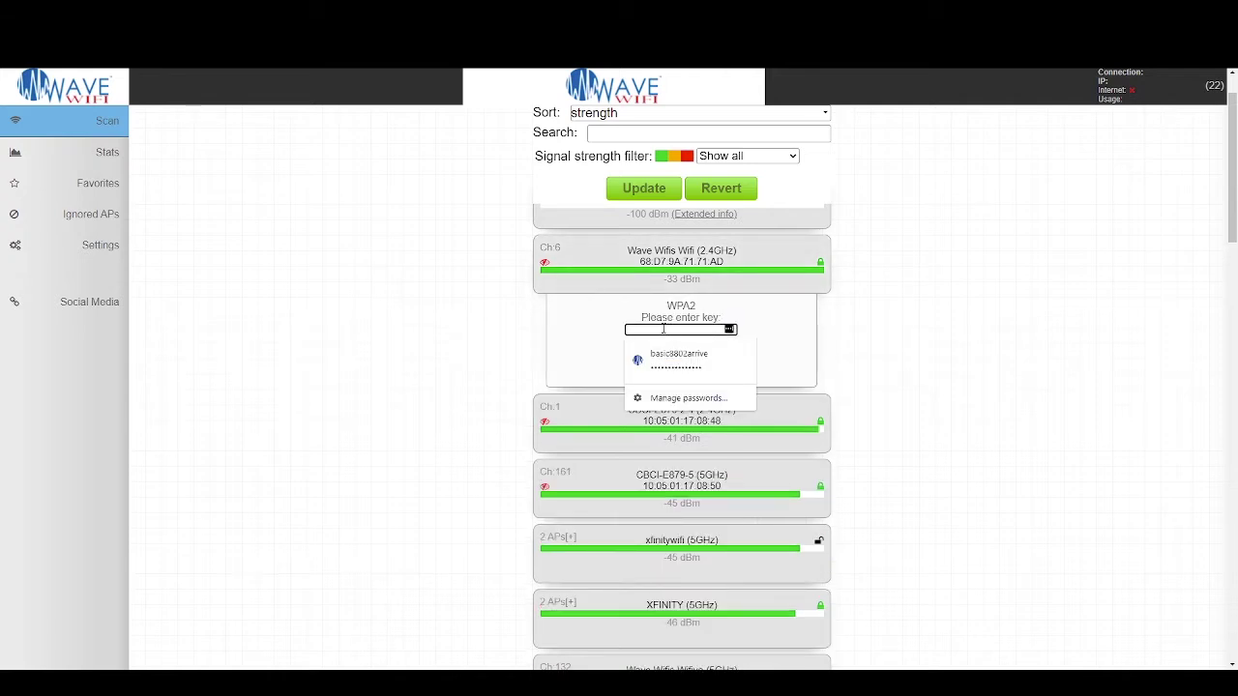
pyautogui.click(995, 364)
pyautogui.click(662, 364)
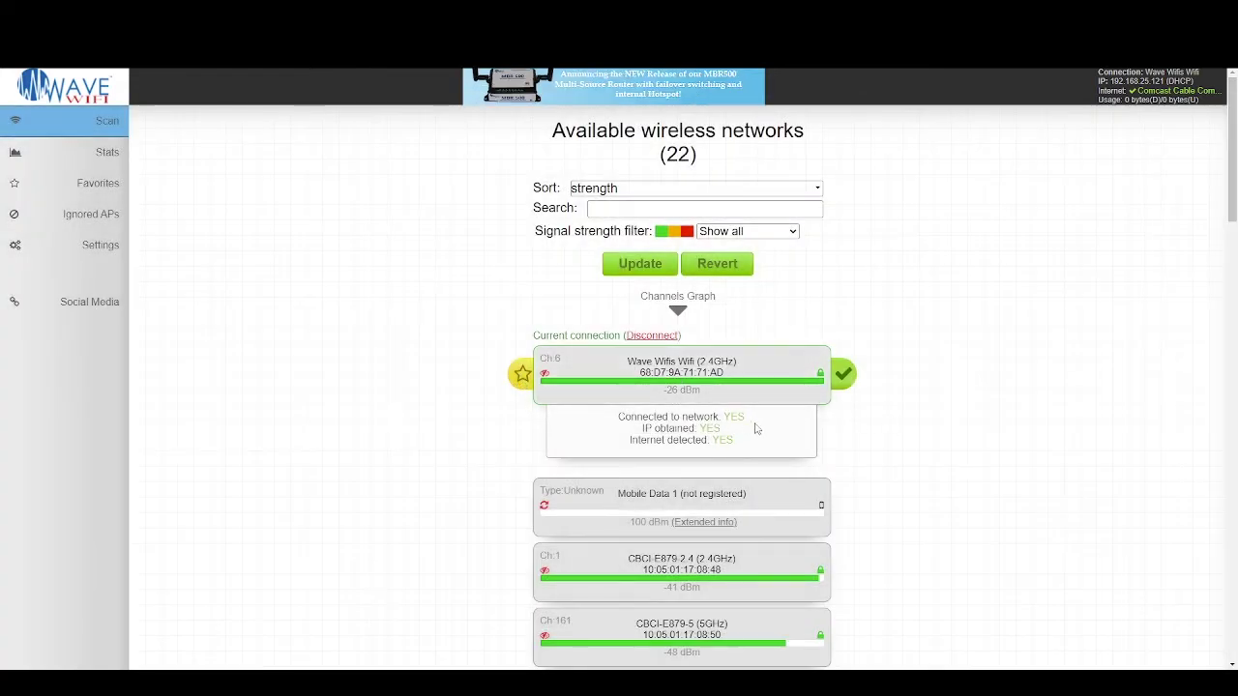
pyautogui.click(611, 368)
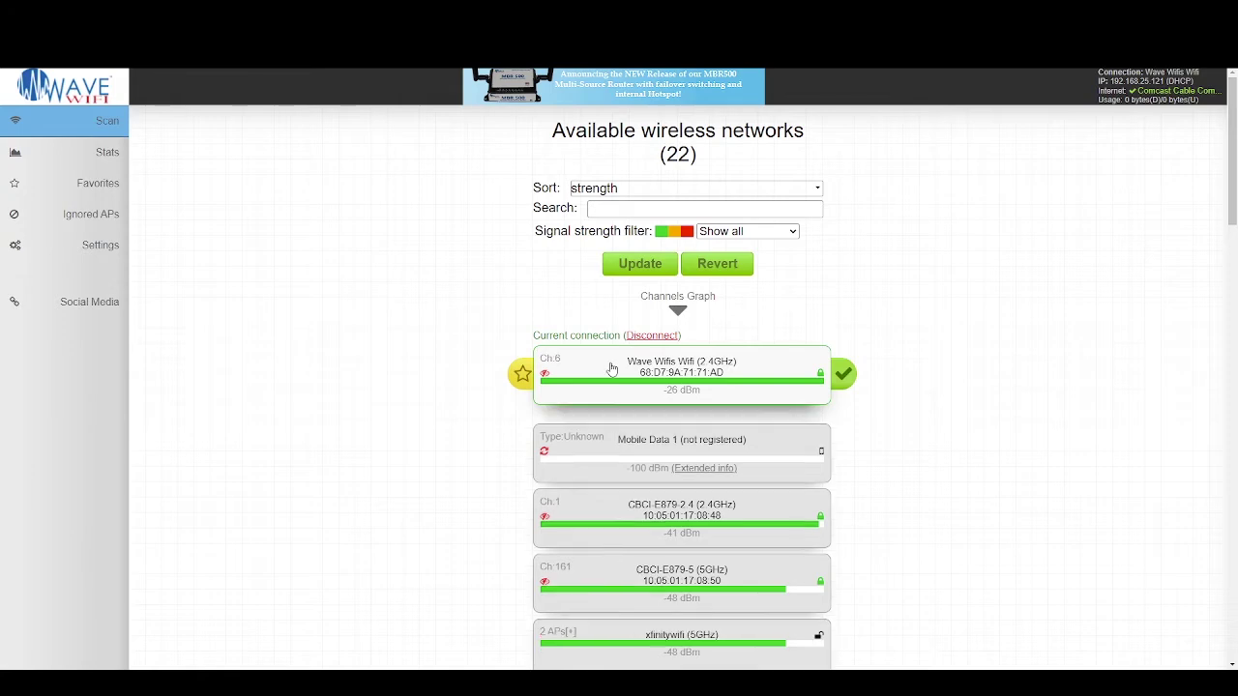
pyautogui.click(611, 369)
pyautogui.click(612, 369)
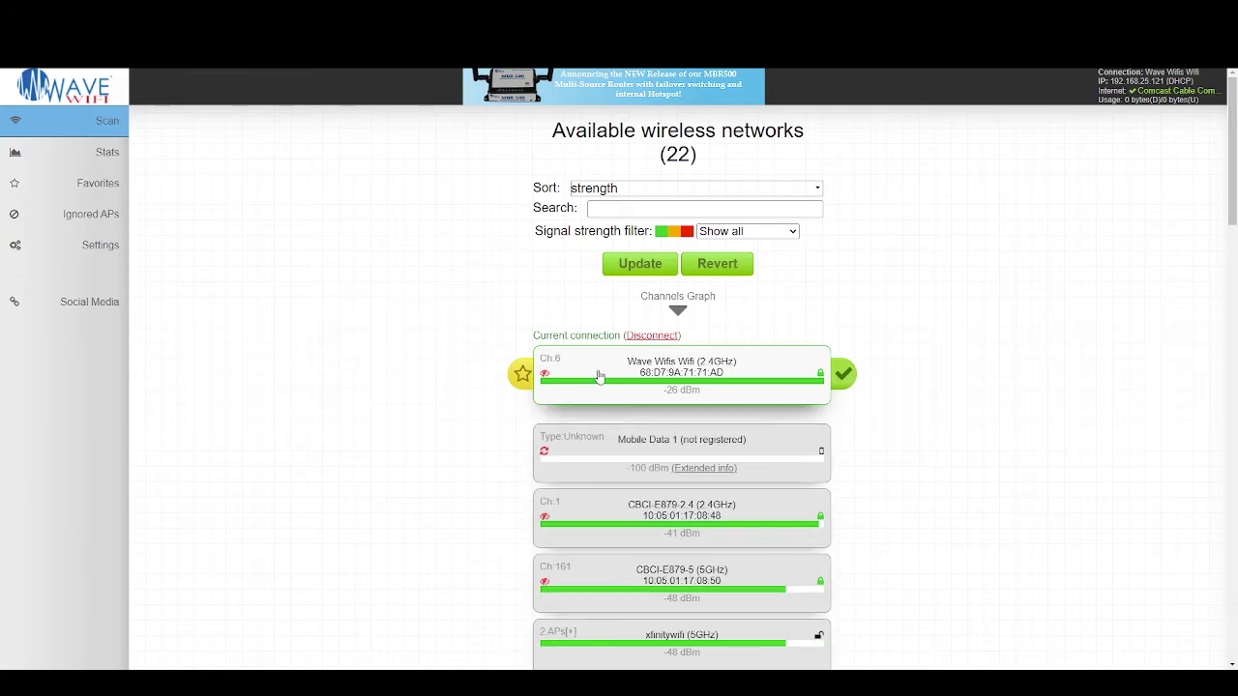
pyautogui.click(522, 378)
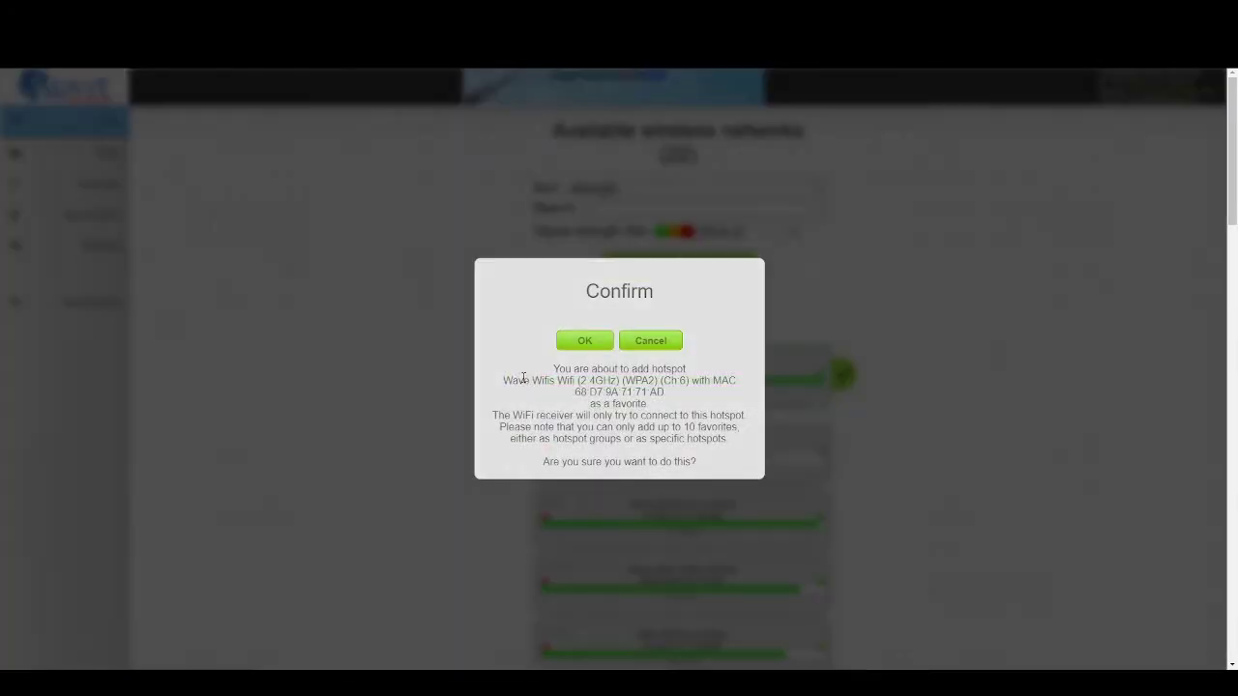
pyautogui.click(651, 341)
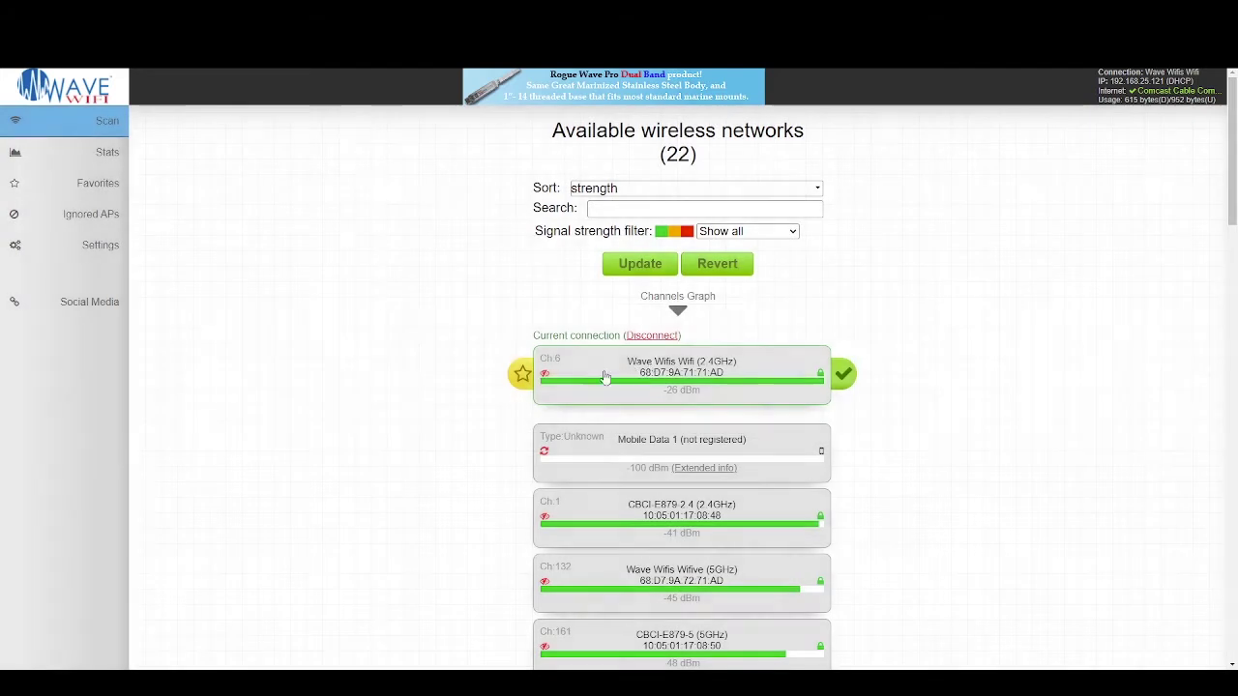
# Add the hotspot "Wave Wifis Wifi (2.4GHz)" as a favorite and view the favorites list.
pyautogui.click(522, 375)
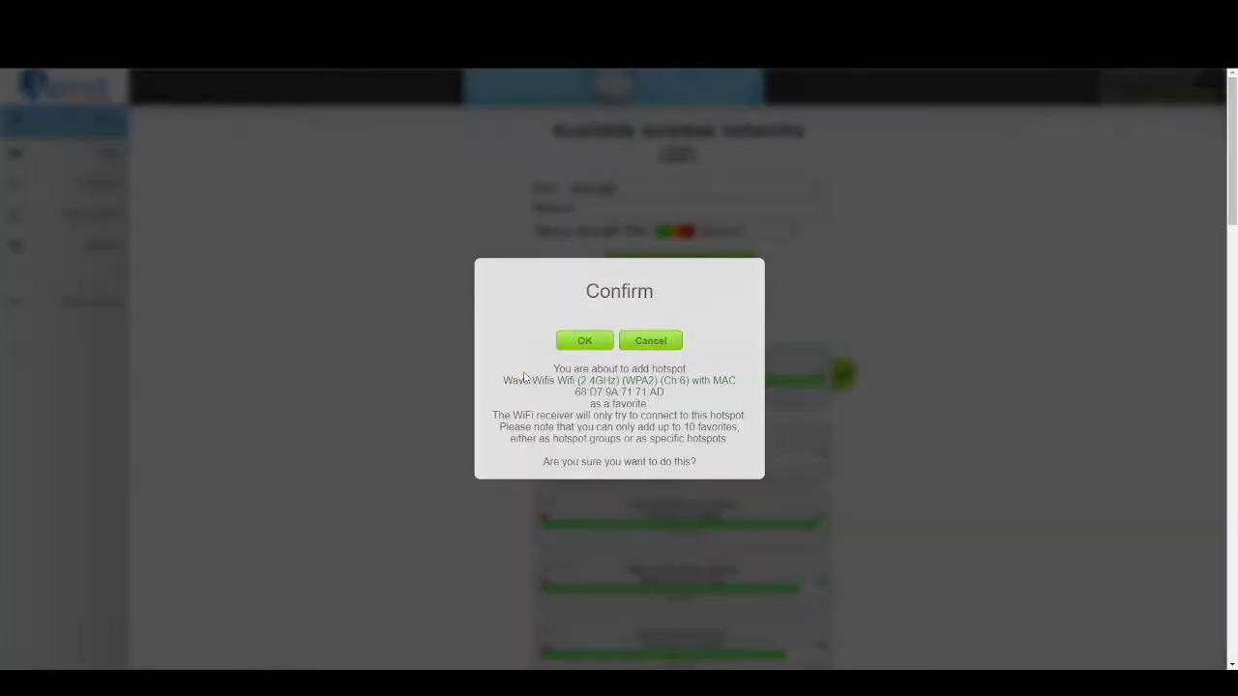
pyautogui.click(585, 343)
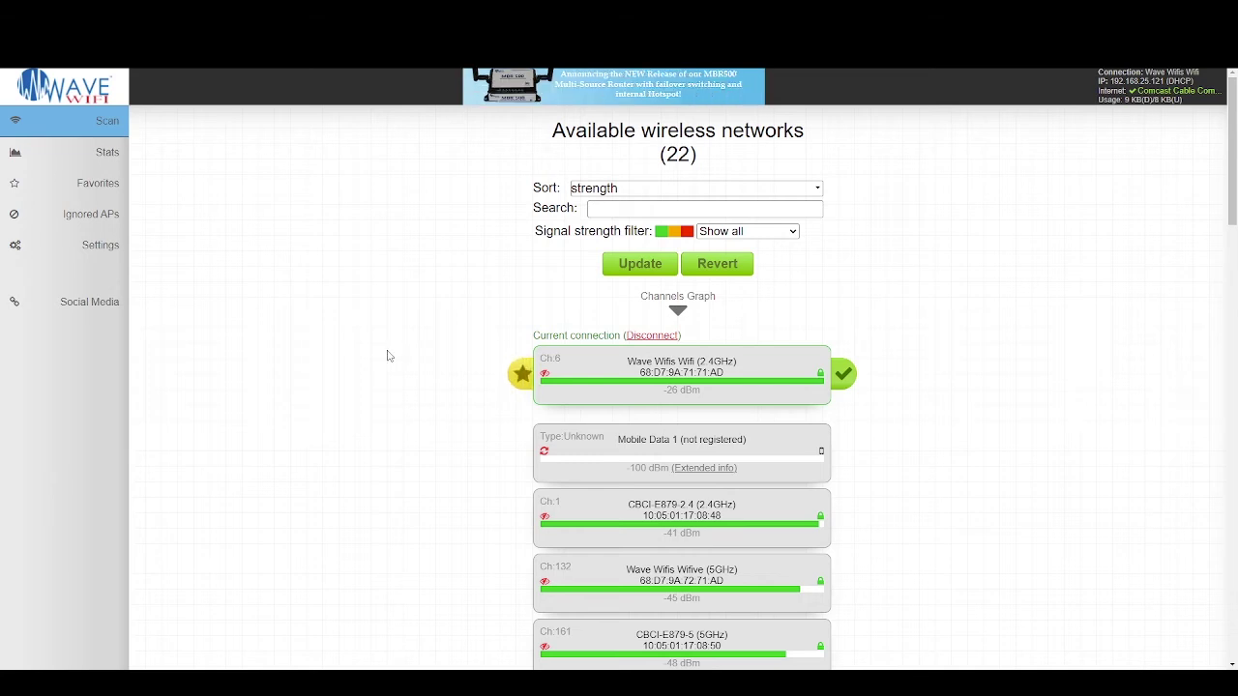
pyautogui.click(92, 184)
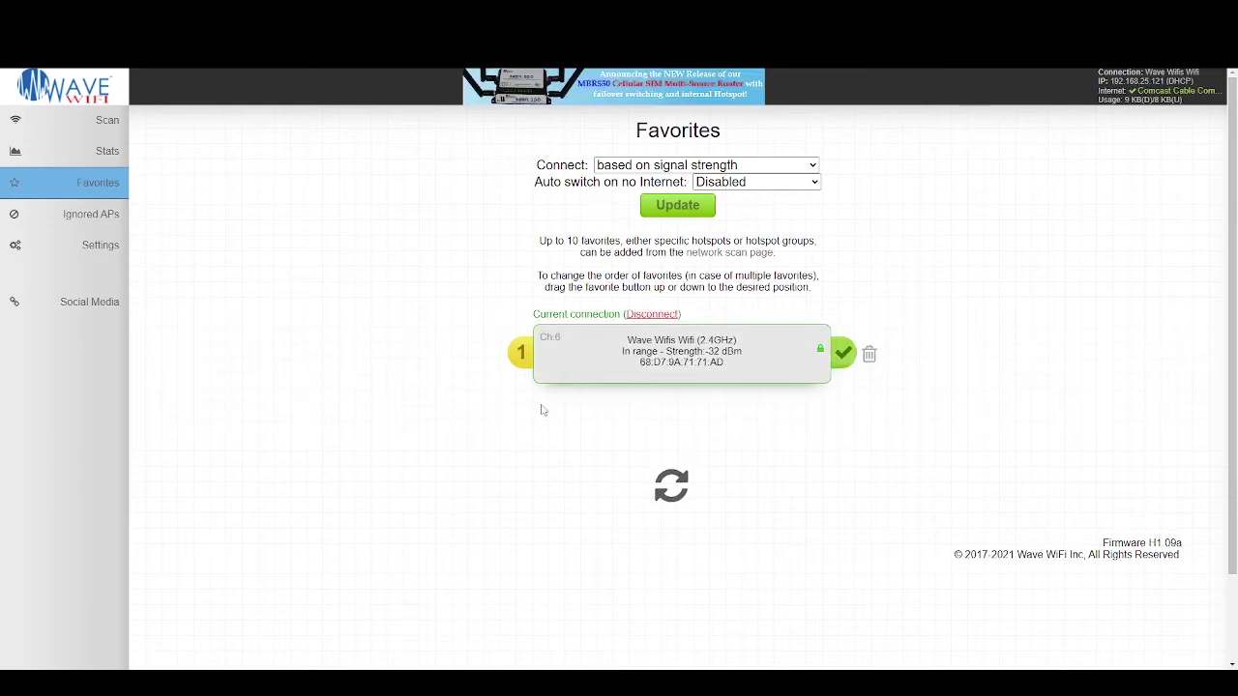
# Return to the network scan and review the available sort criteria and signal strength filter options without changing them.
pyautogui.click(88, 124)
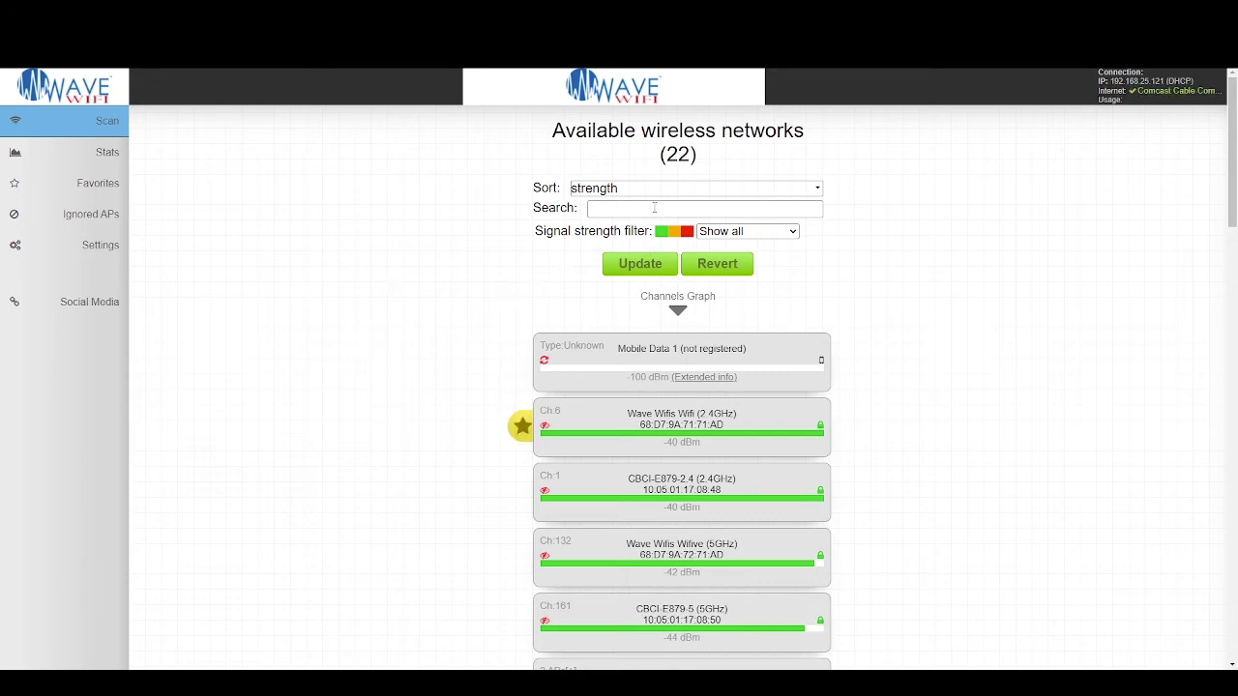
pyautogui.click(818, 190)
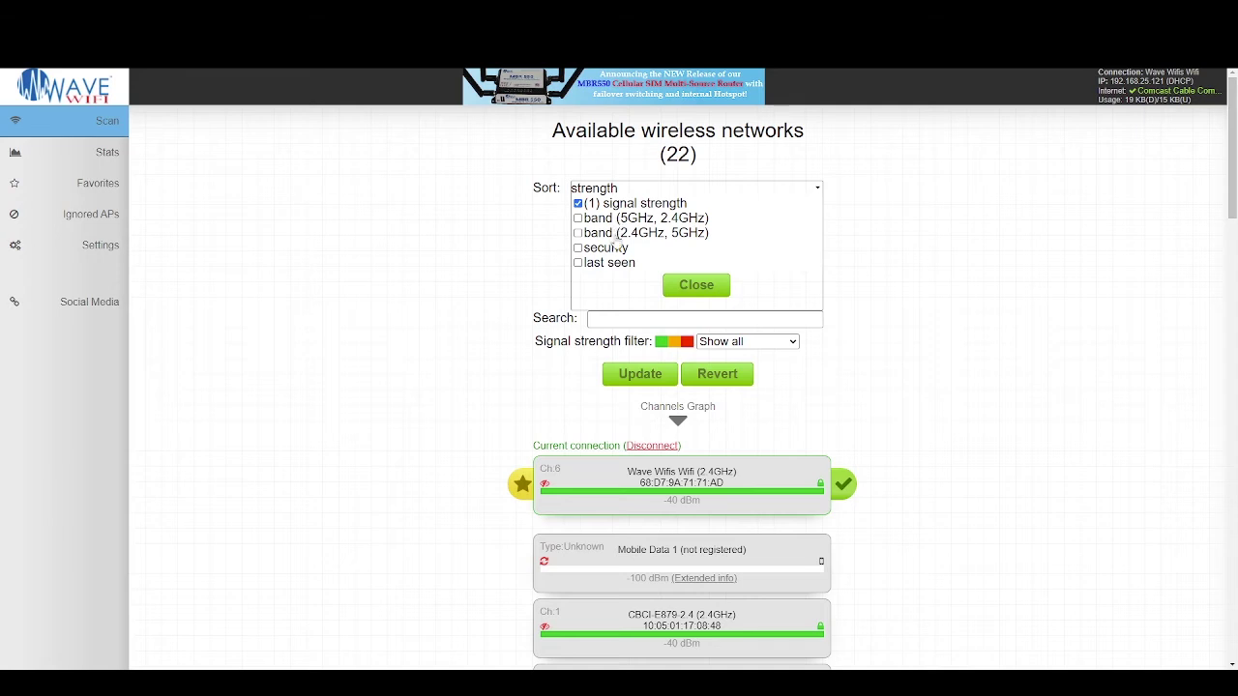
pyautogui.click(703, 284)
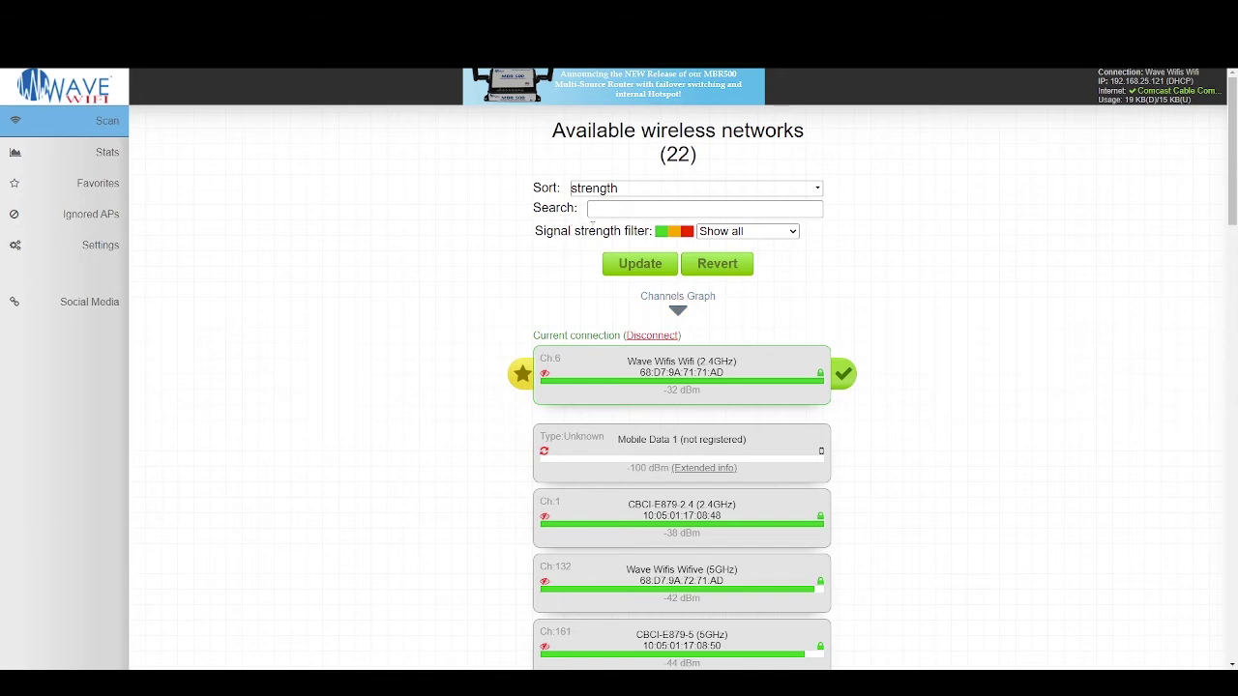
pyautogui.click(791, 235)
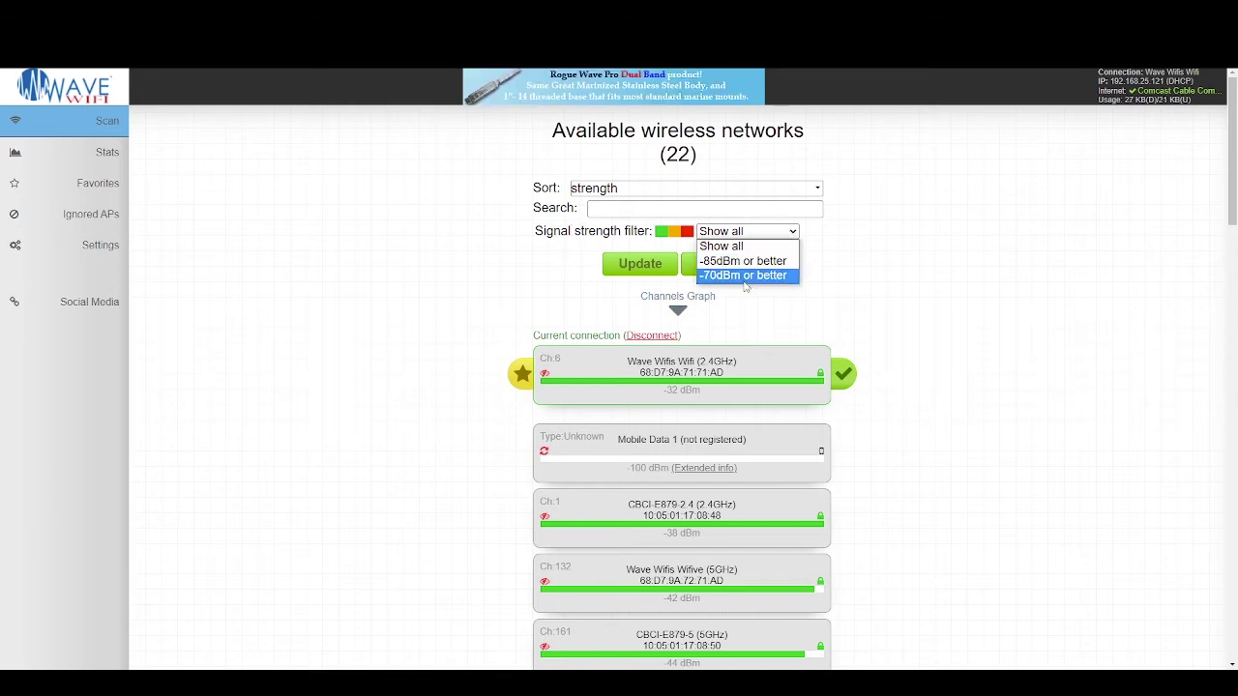
pyautogui.click(530, 258)
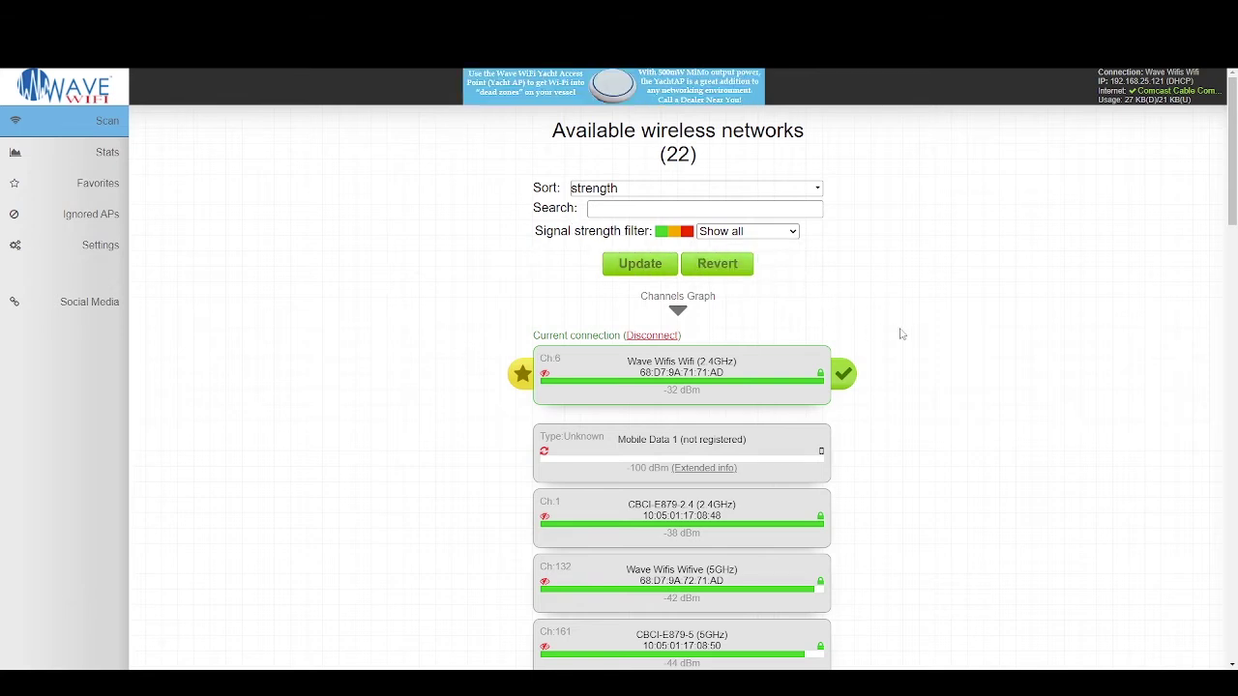
# Search the scanned networks for "xfin" and inspect the individual access points grouped under "xfinitywifi (5GHz)".
pyautogui.click(605, 210)
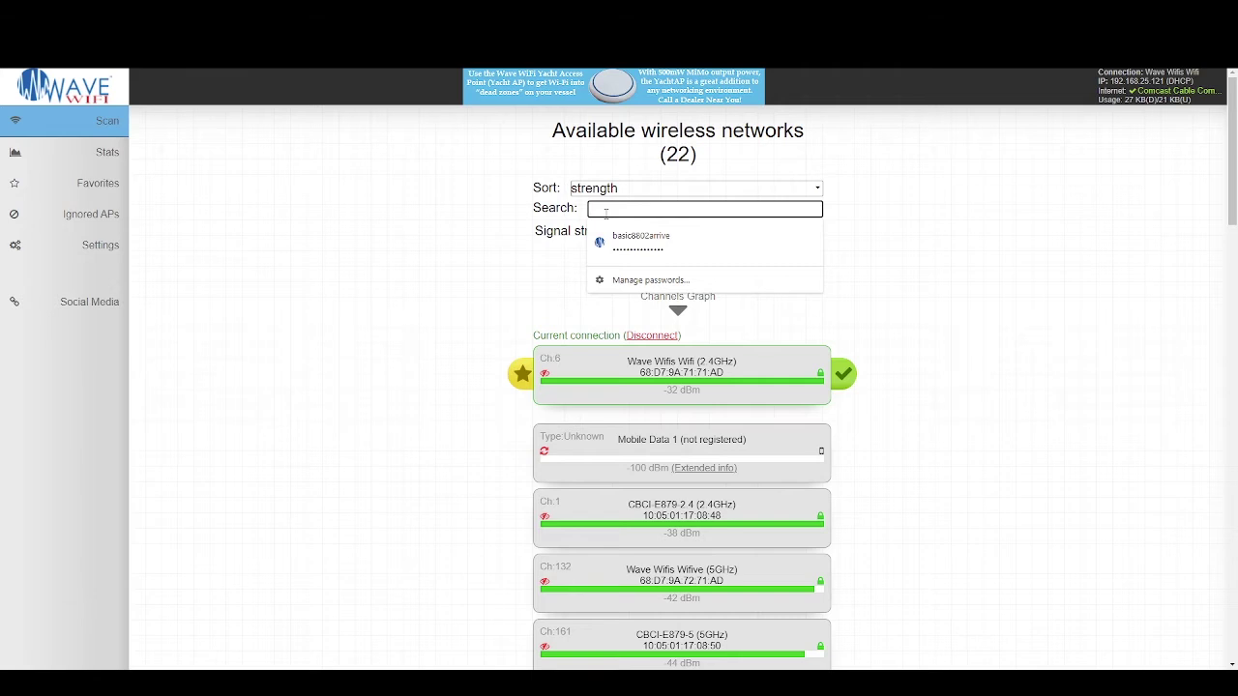
pyautogui.write('xfin')
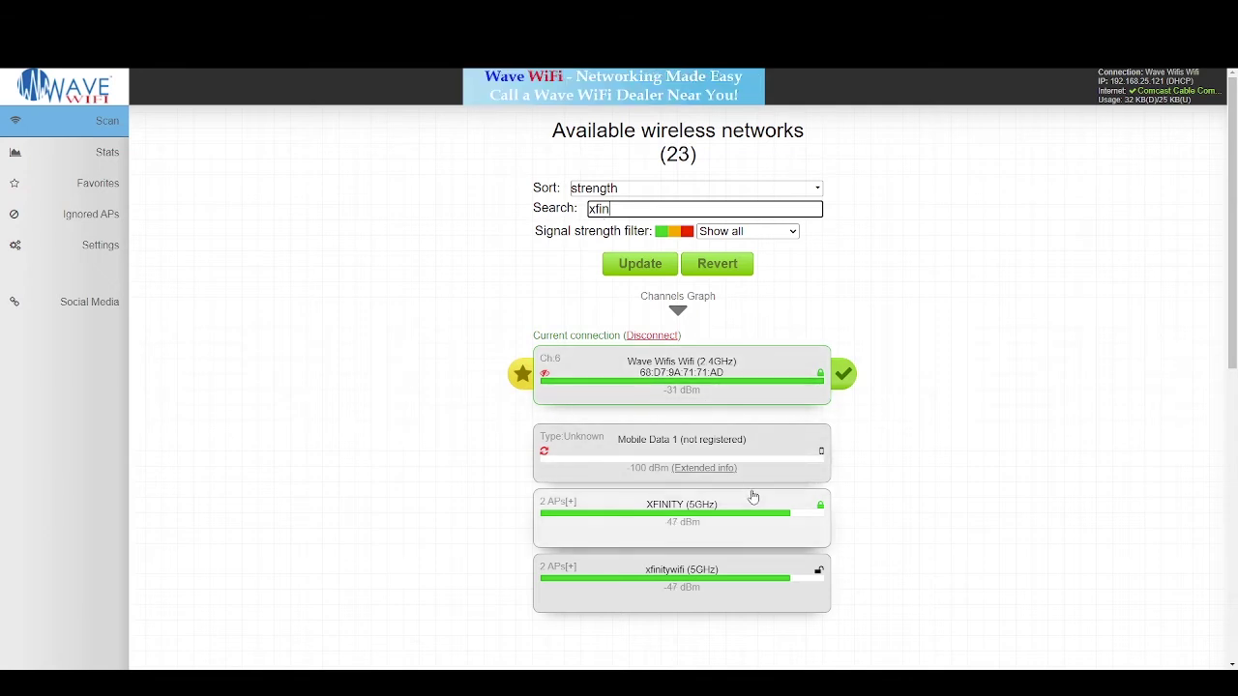
pyautogui.scroll(-3, 751, 497)
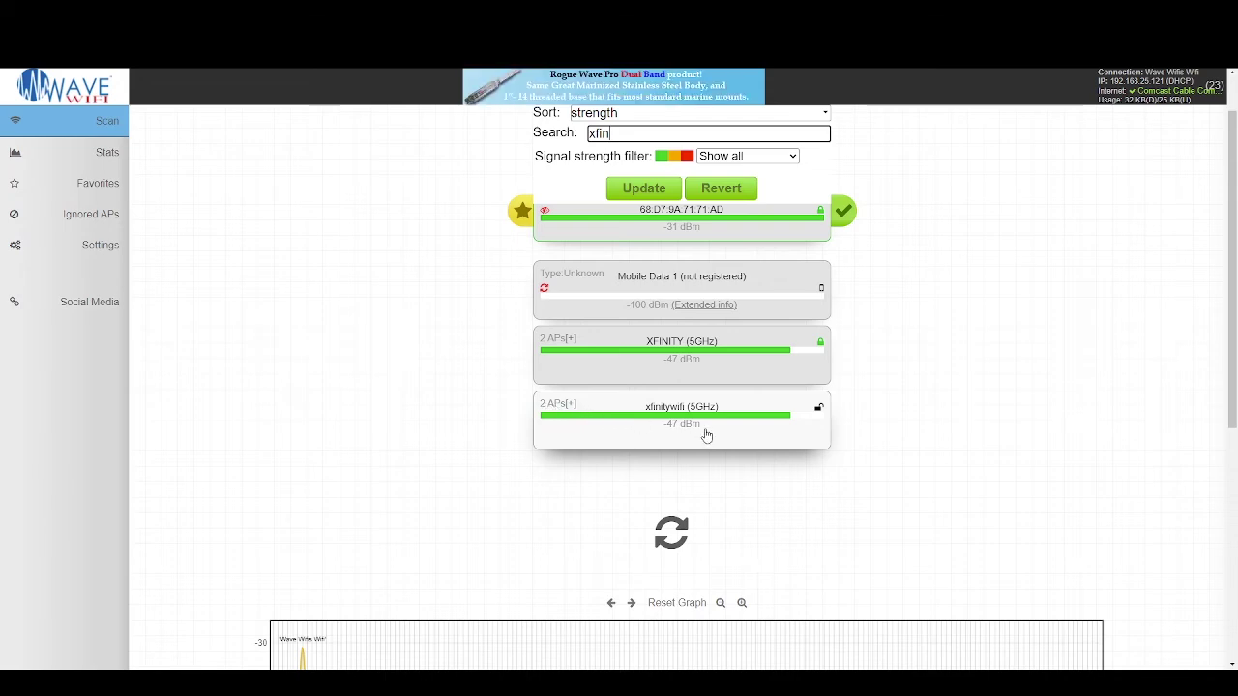
pyautogui.click(570, 406)
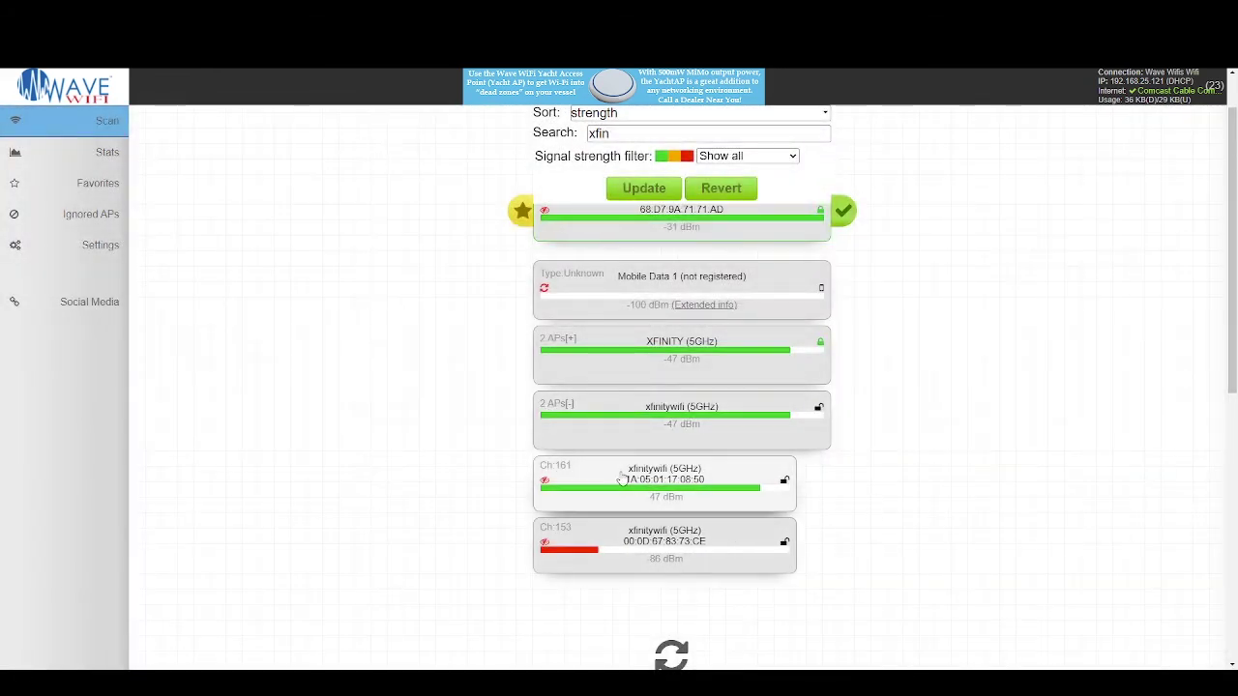
pyautogui.scroll(-2, 714, 483)
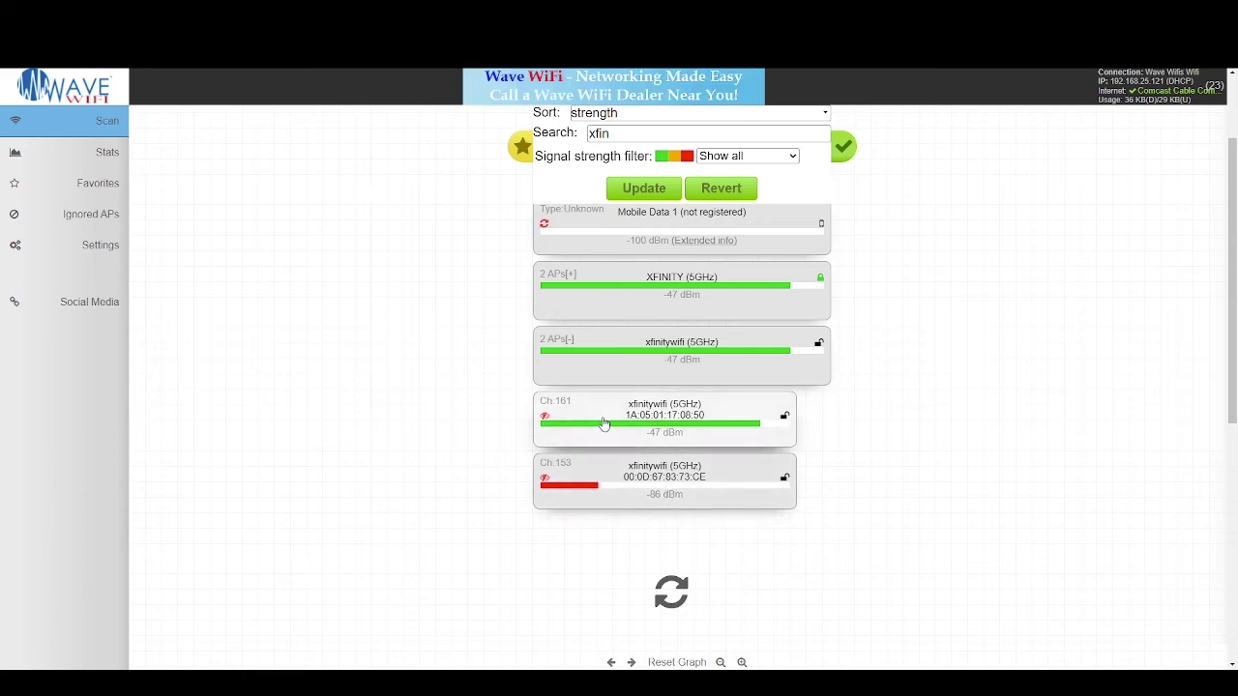
pyautogui.click(571, 344)
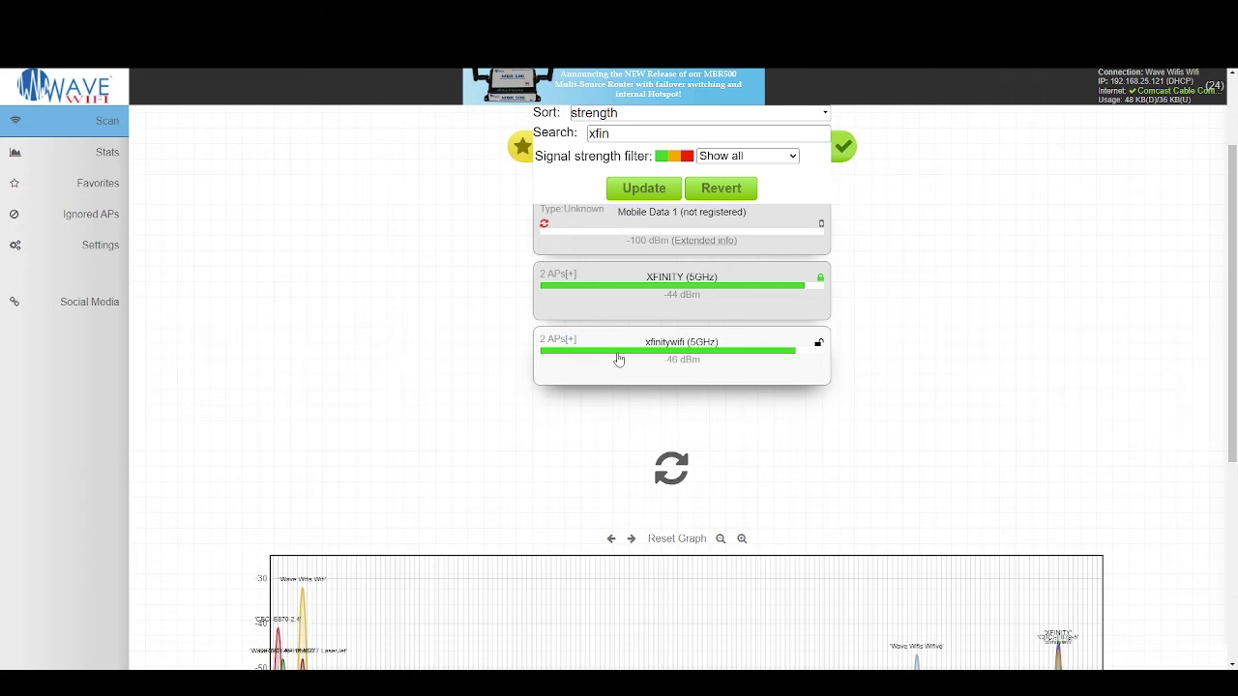
# Connect the receiver to the open network "xfinitywifi (5GHz)", retrying the connection if needed.
pyautogui.click(619, 359)
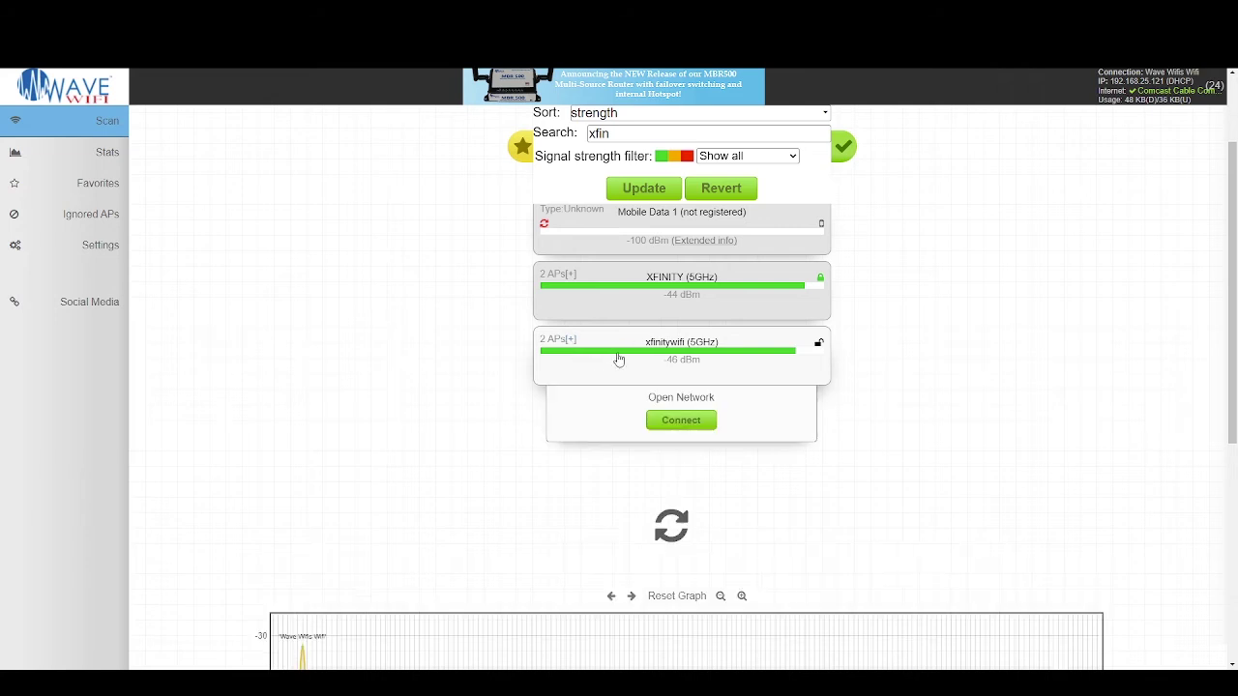
pyautogui.click(675, 419)
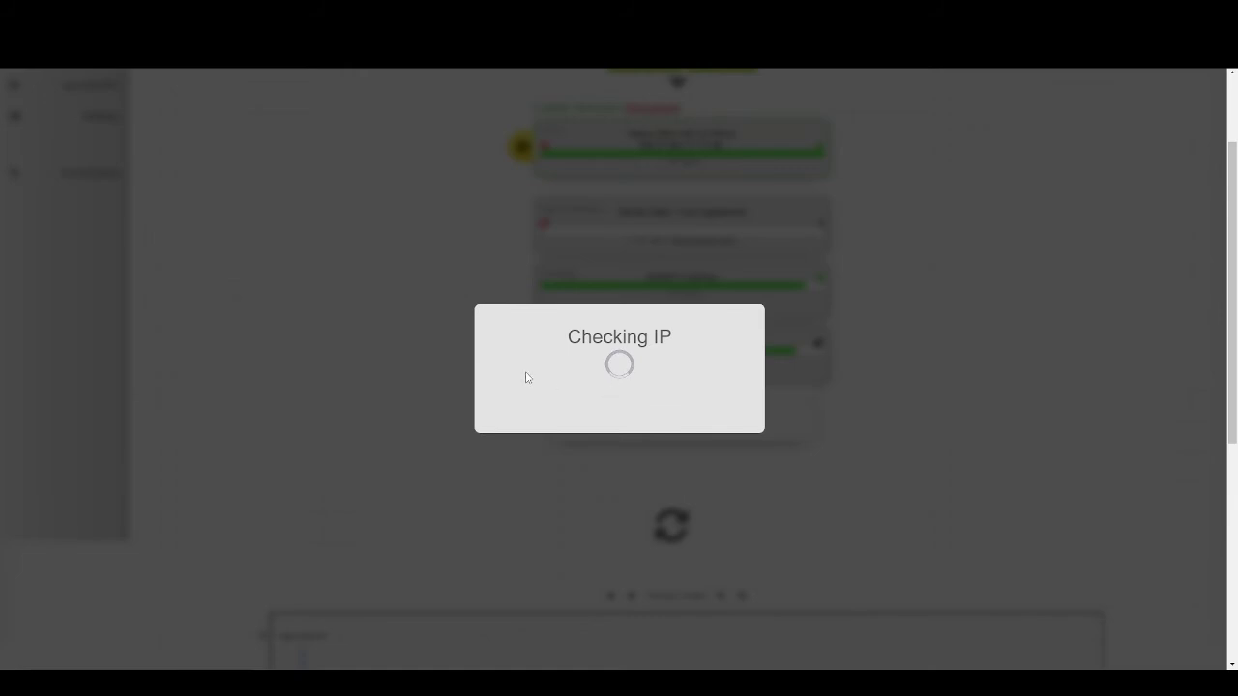
pyautogui.scroll(1, 527, 377)
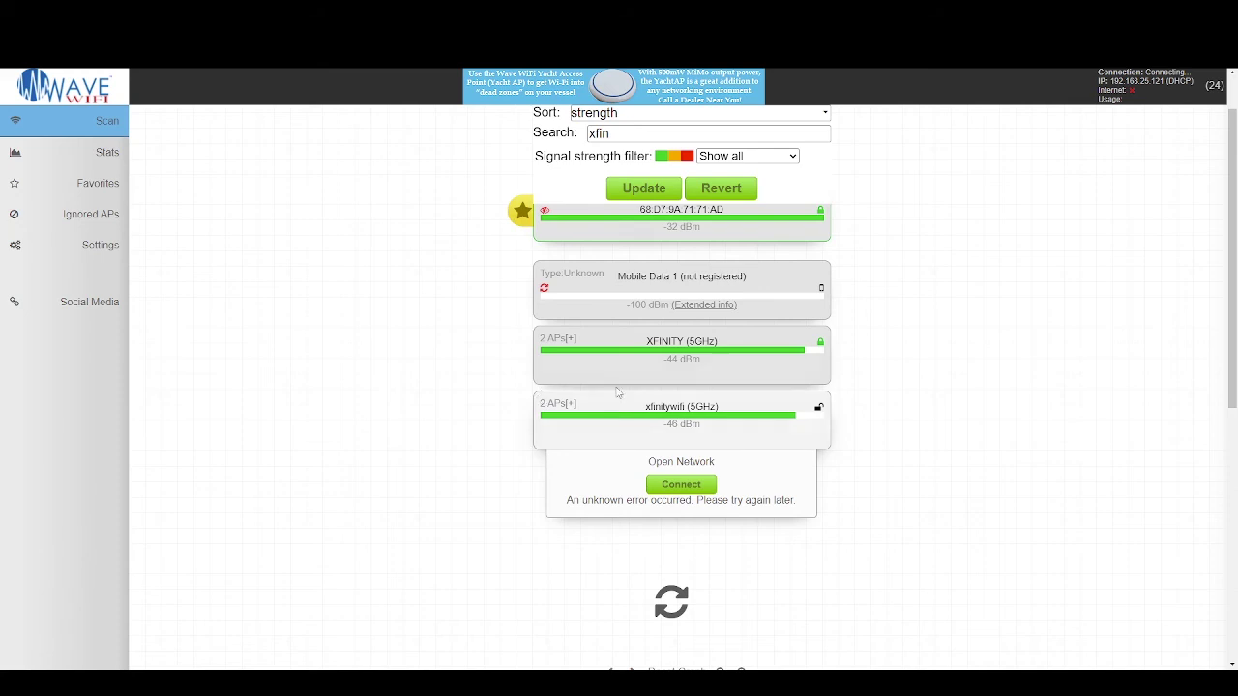
pyautogui.click(691, 490)
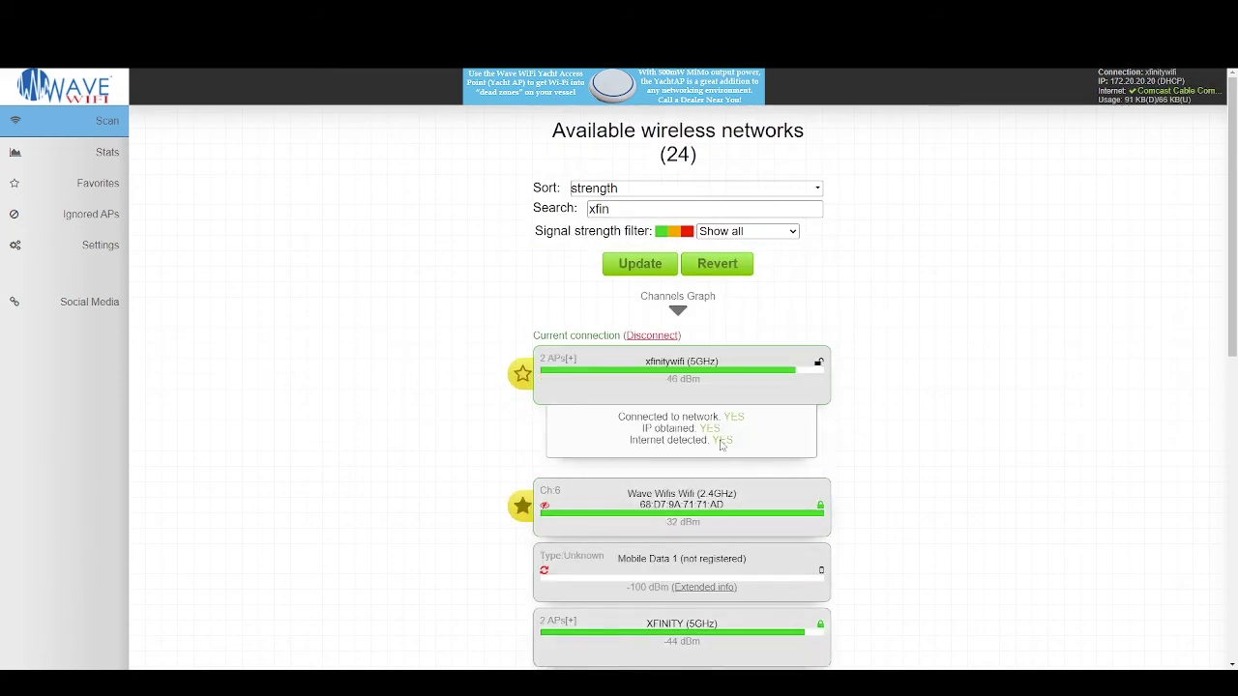
pyautogui.scroll(-3, 713, 454)
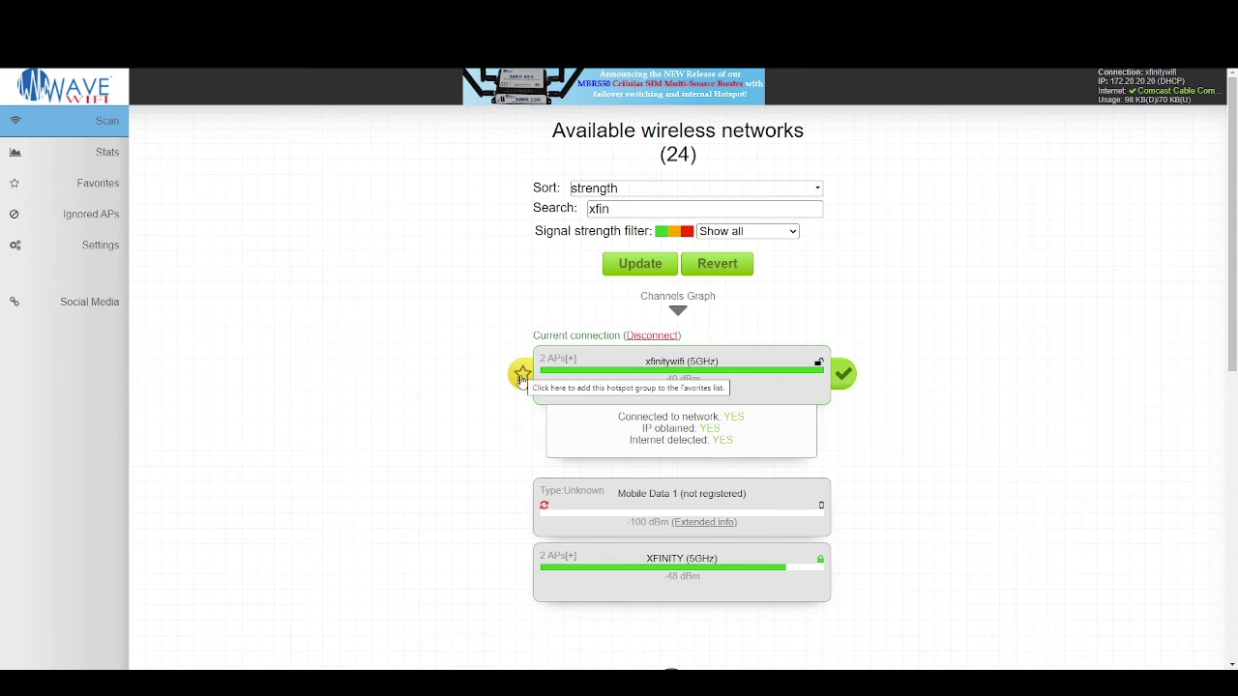
# Add the hotspot group "xfinitywifi (5GHz)" as a favorite and open the favorites list.
pyautogui.click(522, 375)
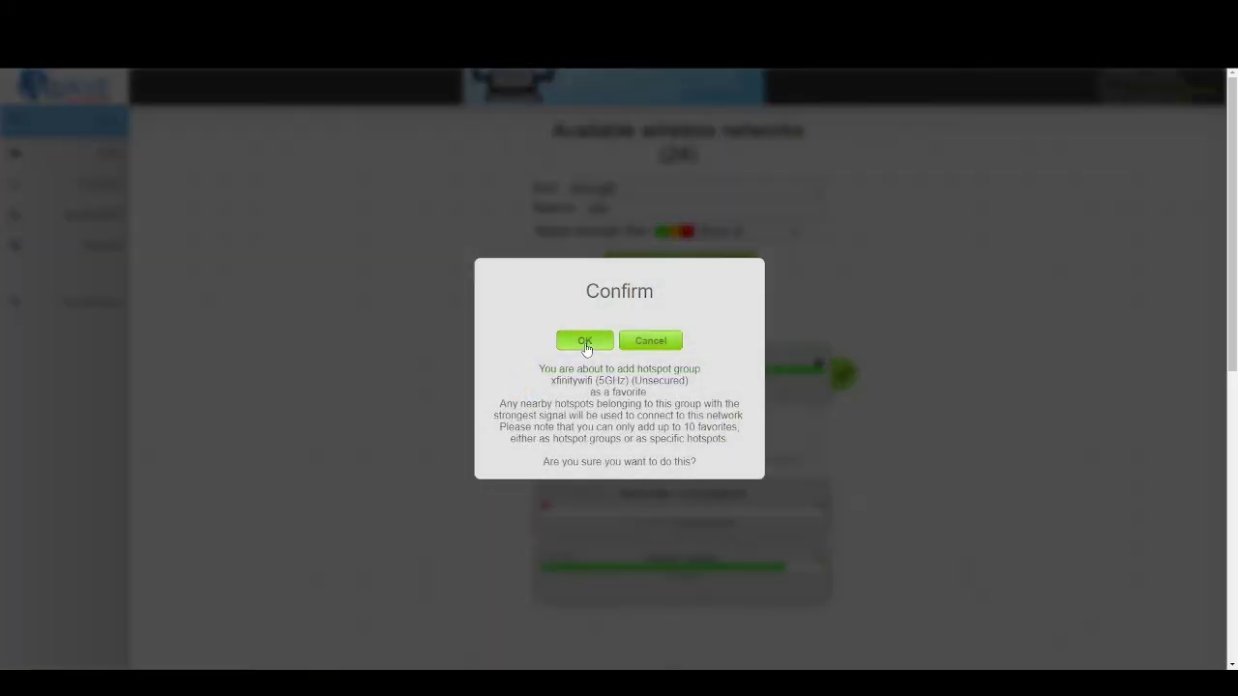
pyautogui.click(585, 343)
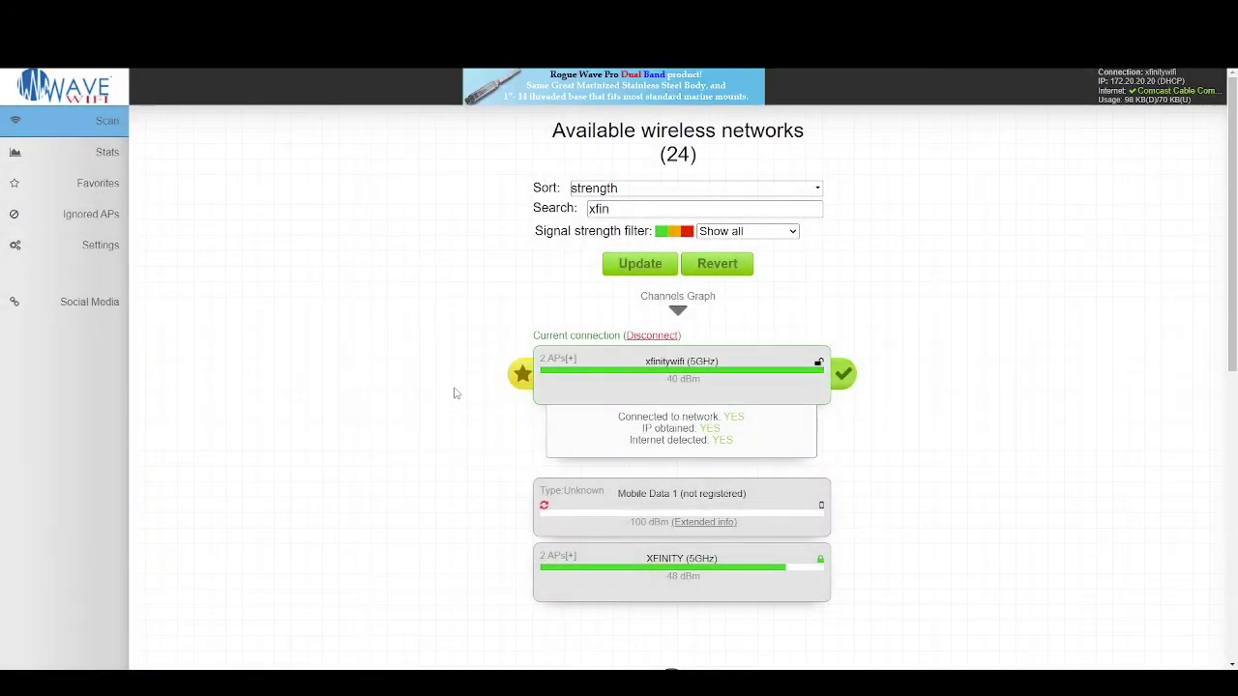
pyautogui.click(84, 189)
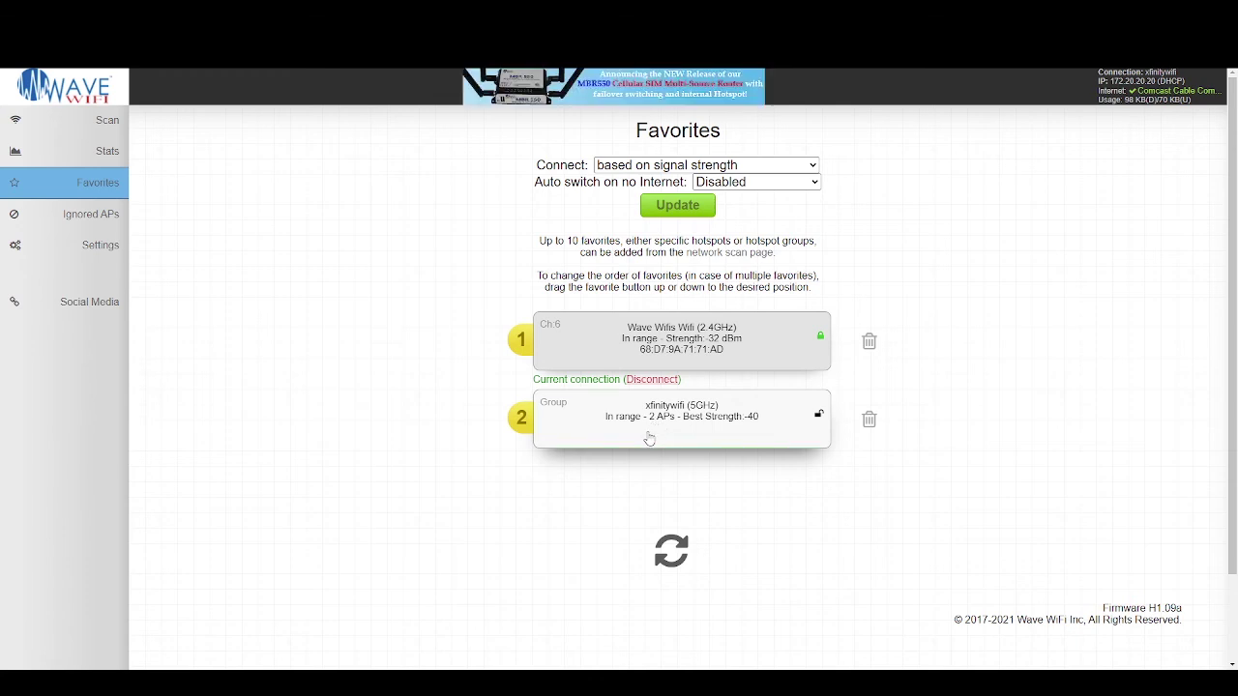
# Compare the two favorites in the favorites list with their entries in the network scan results.
pyautogui.click(656, 431)
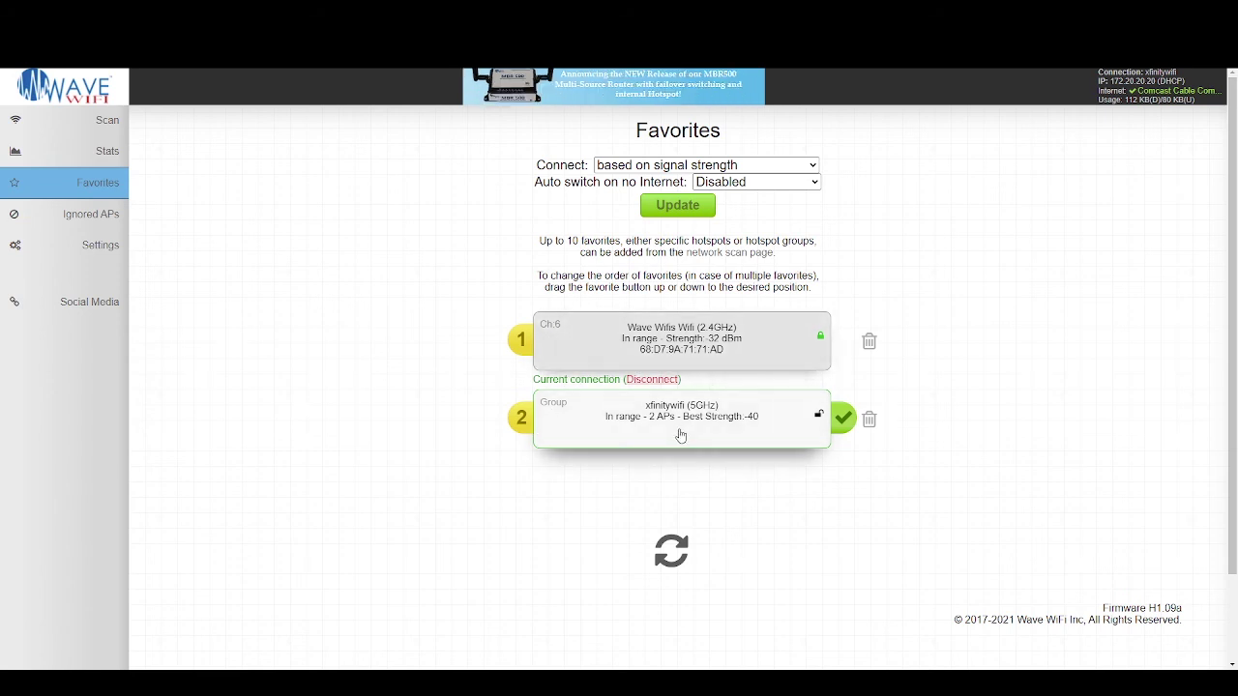
pyautogui.click(98, 132)
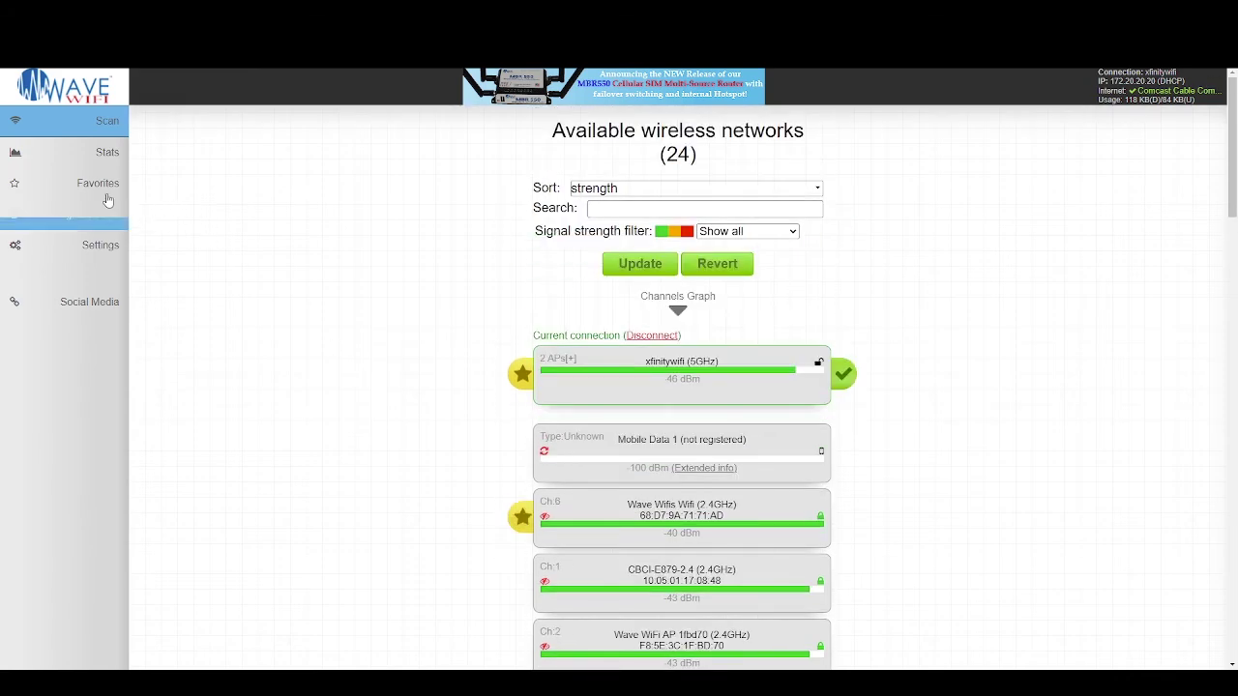
pyautogui.click(102, 185)
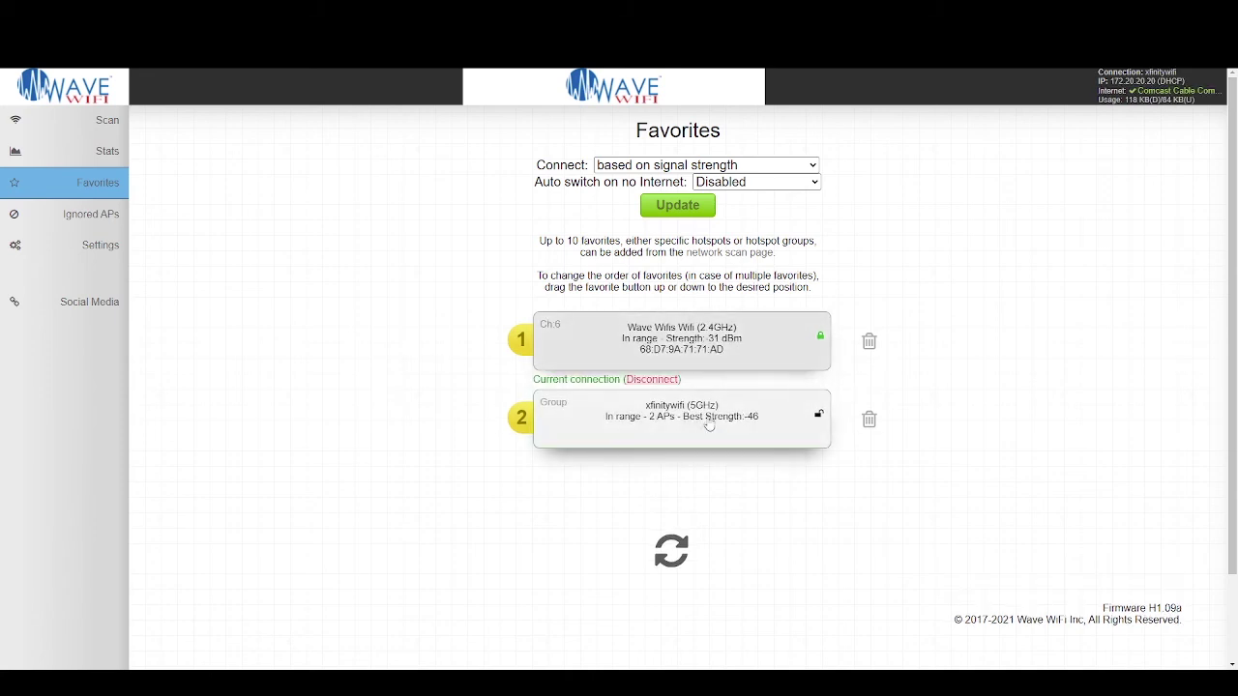
pyautogui.click(551, 421)
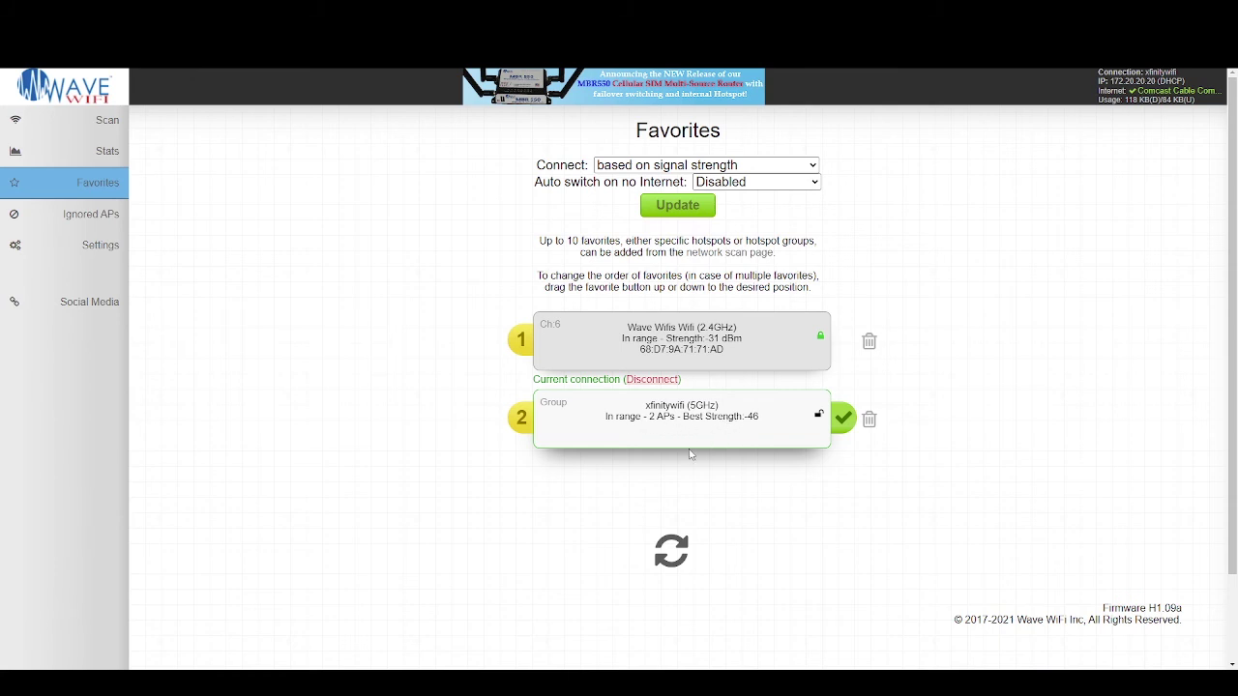
pyautogui.click(104, 122)
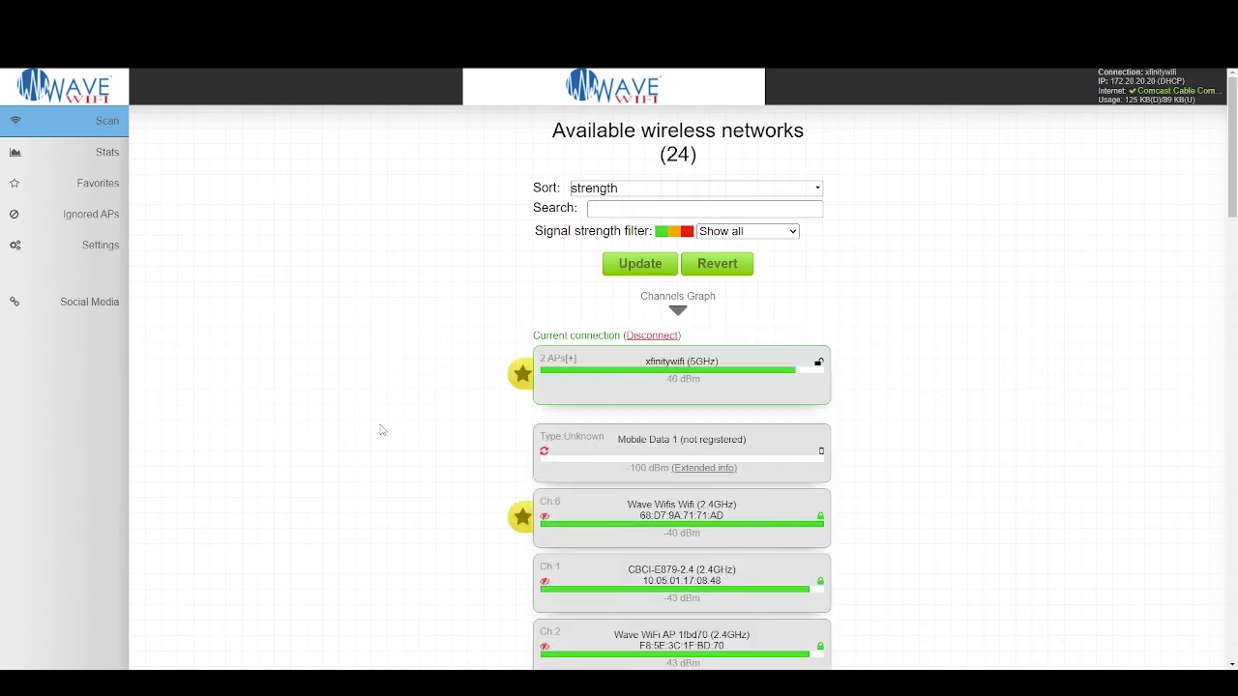
# Move "xfinitywifi (5GHz)" to first place in the favorites and save the connection mode as "based on order of favorite".
pyautogui.click(94, 187)
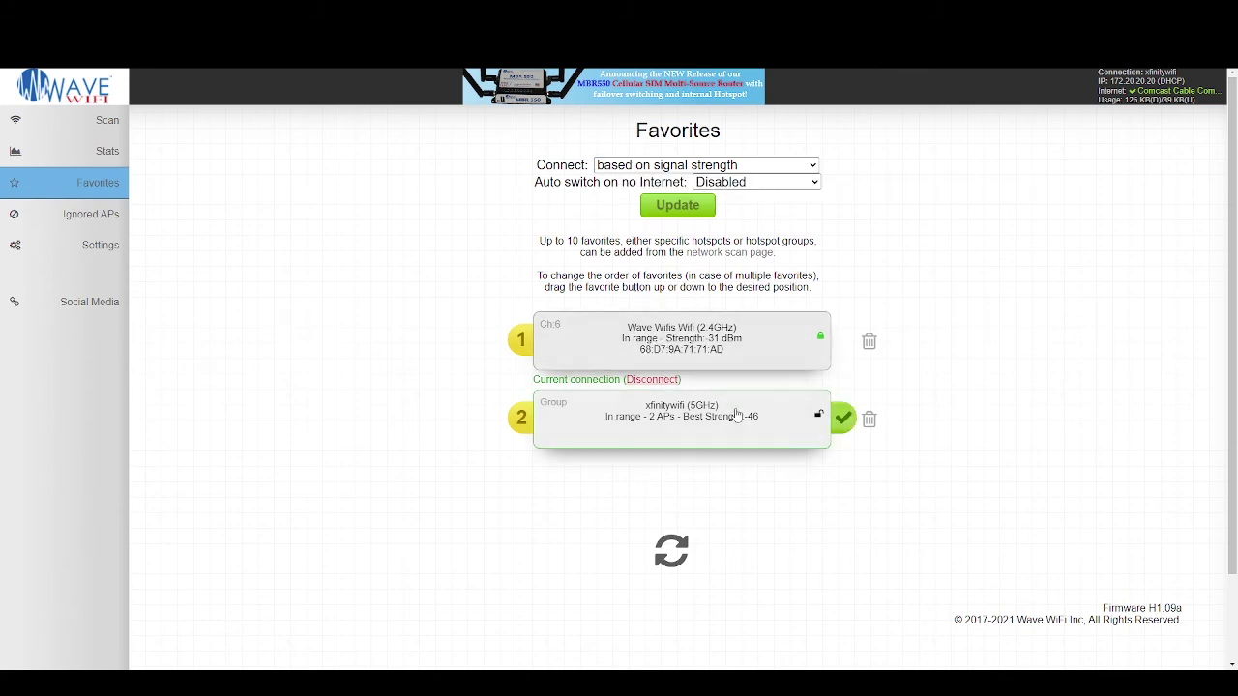
pyautogui.moveTo(754, 429); pyautogui.dragTo(747, 341)
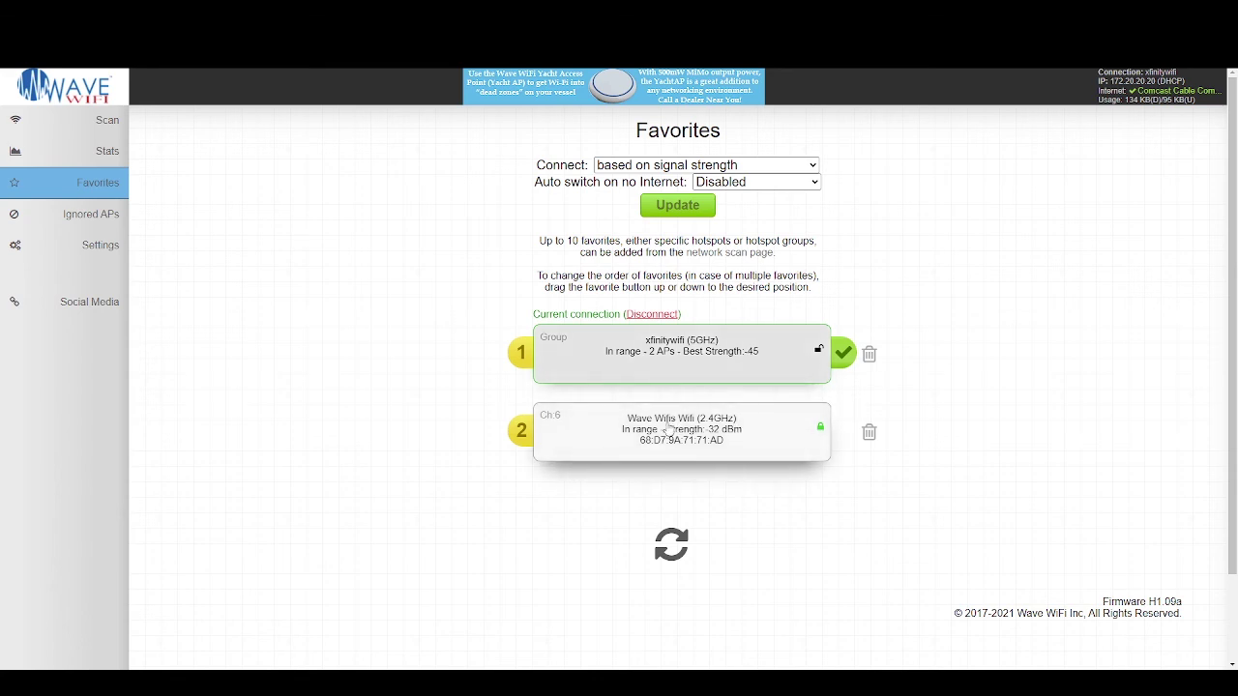
pyautogui.click(818, 166)
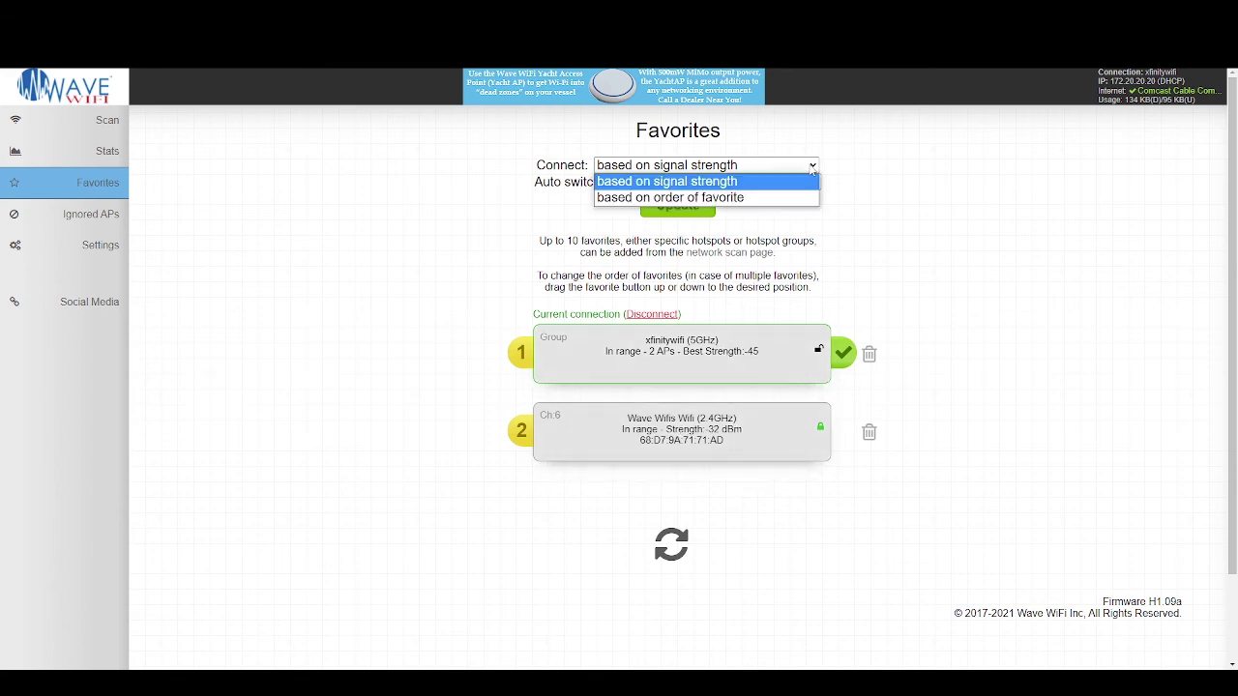
pyautogui.click(698, 198)
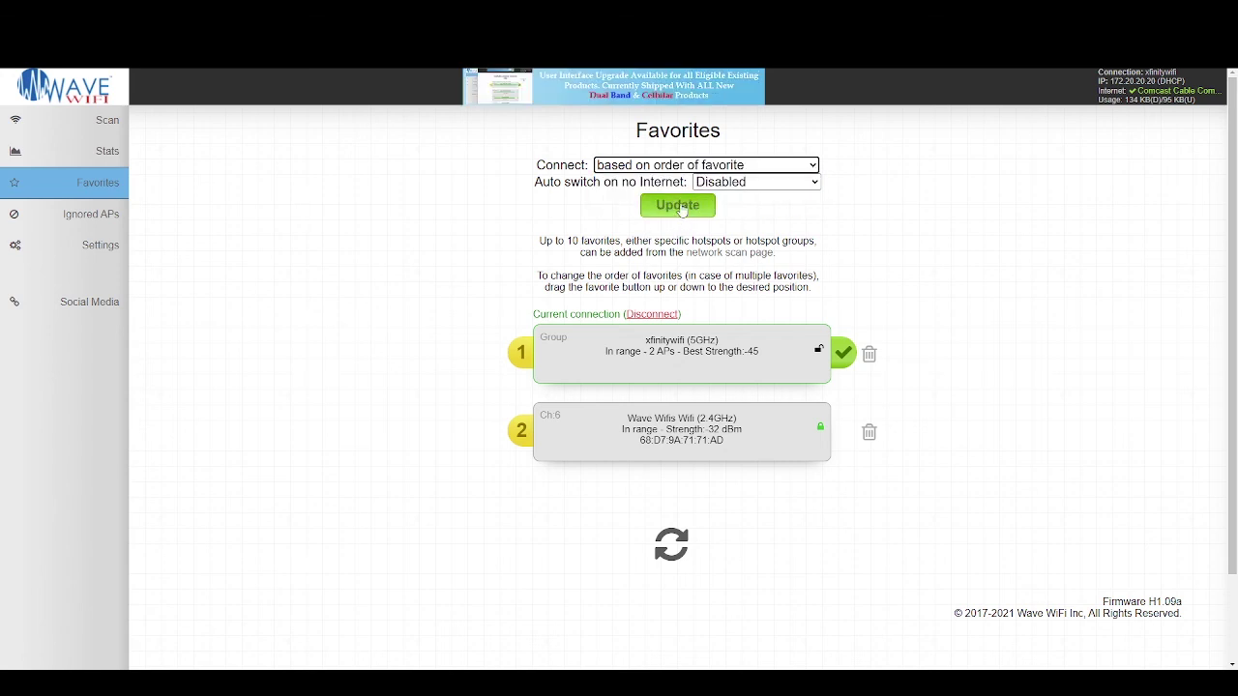
pyautogui.click(680, 207)
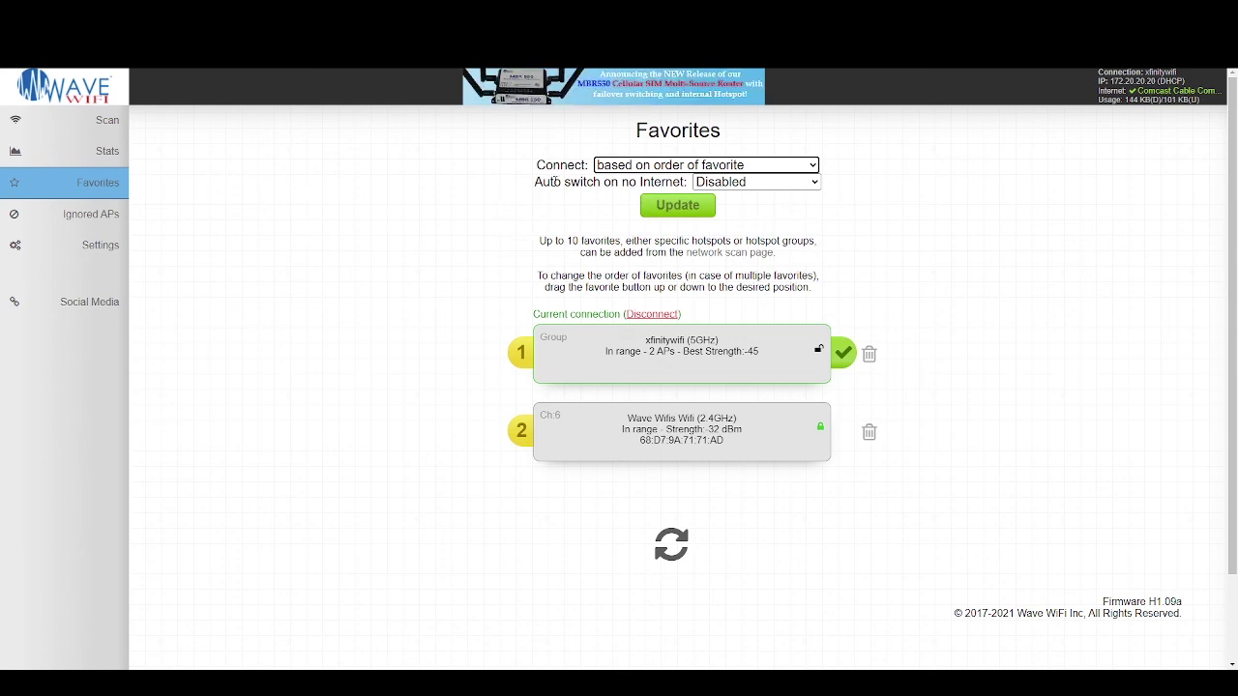
# Review the delay options for auto switching on no Internet, leave the setting unchanged and return to the network scan.
pyautogui.click(815, 184)
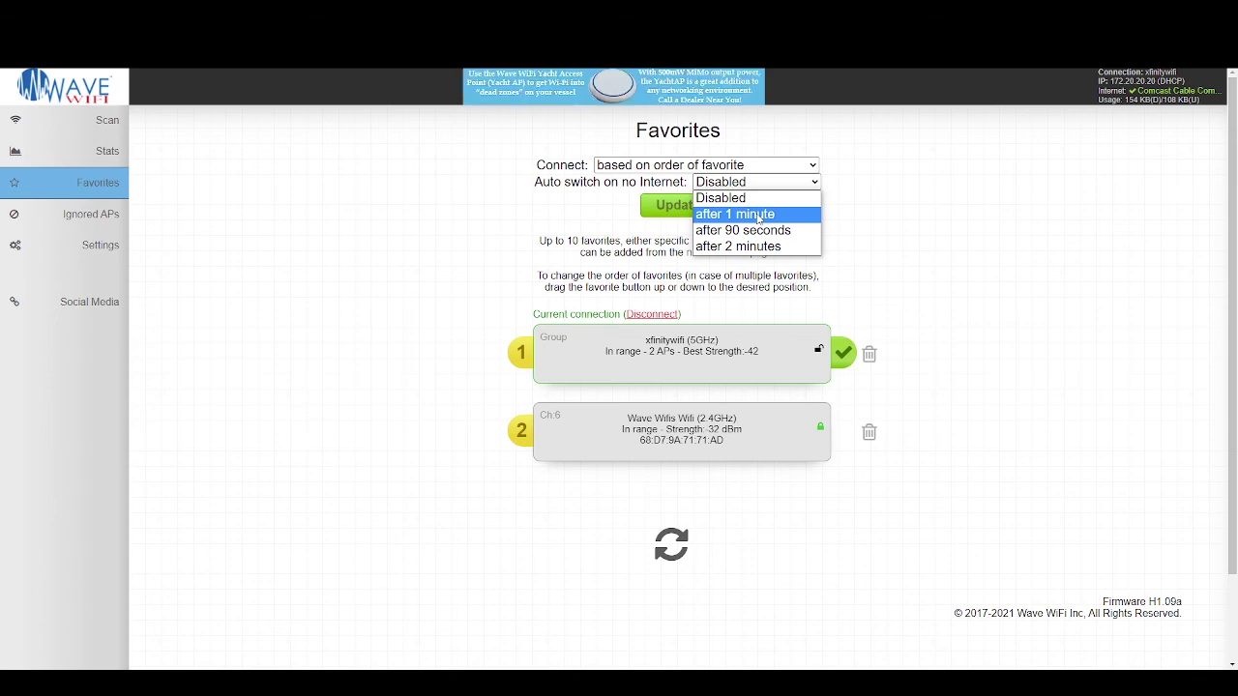
pyautogui.click(965, 297)
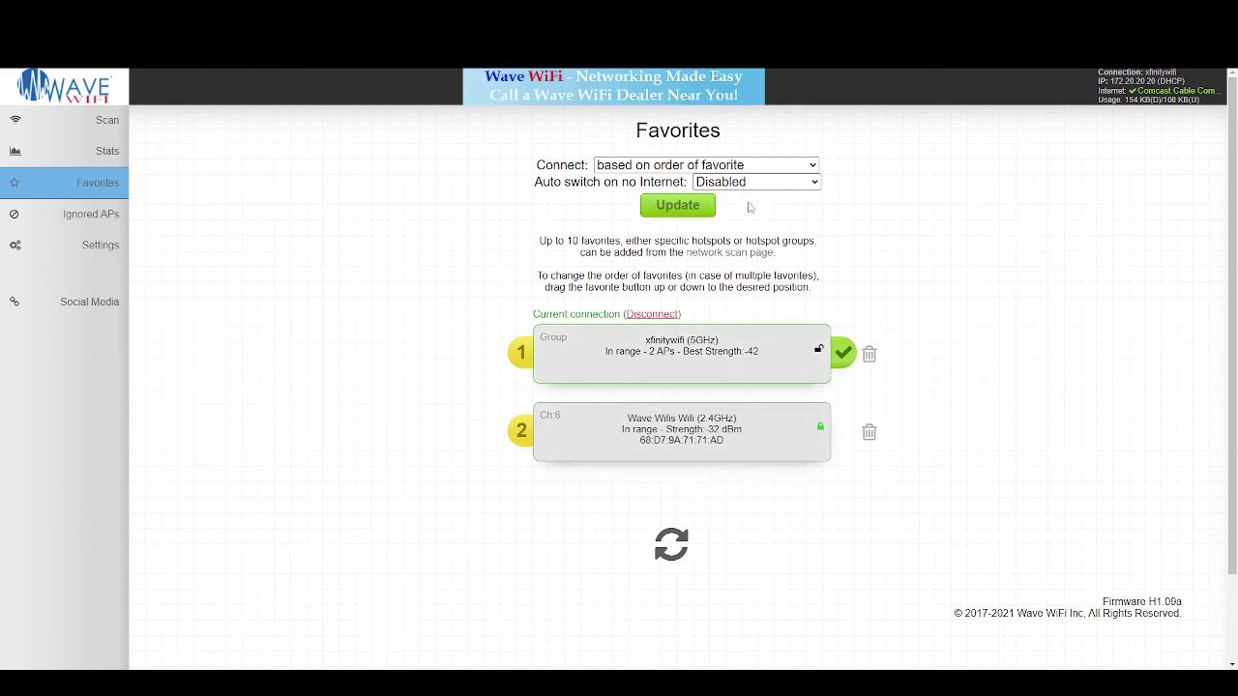
pyautogui.click(104, 121)
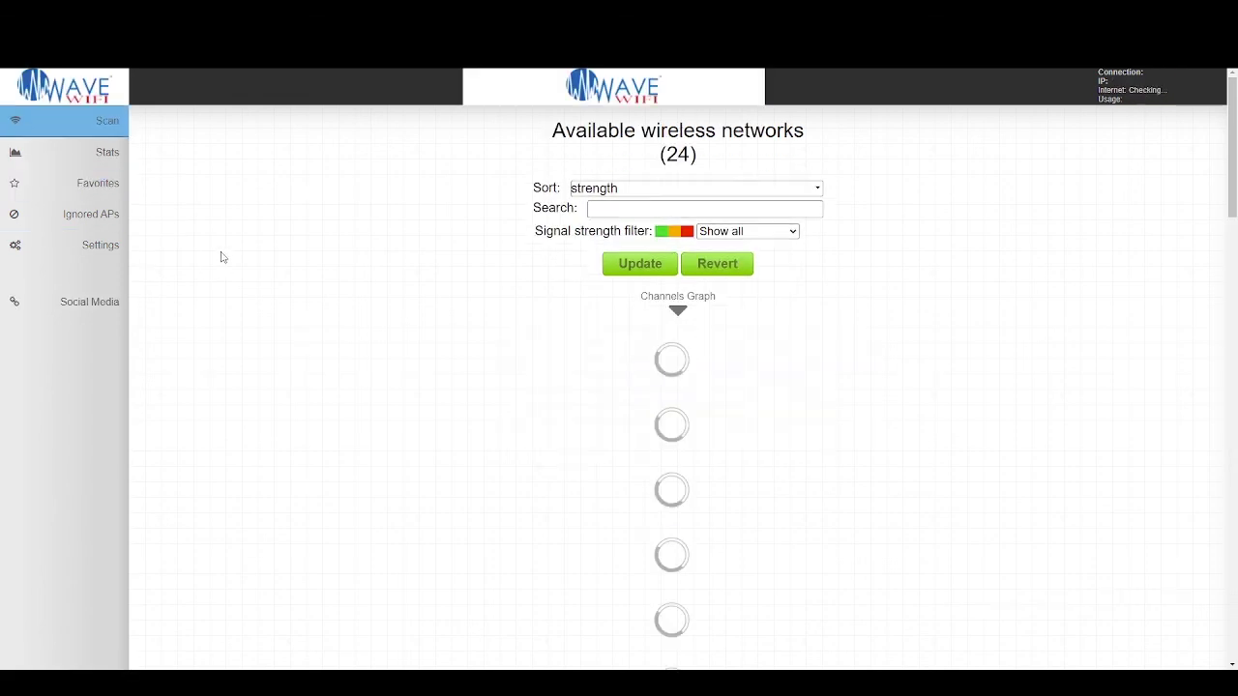